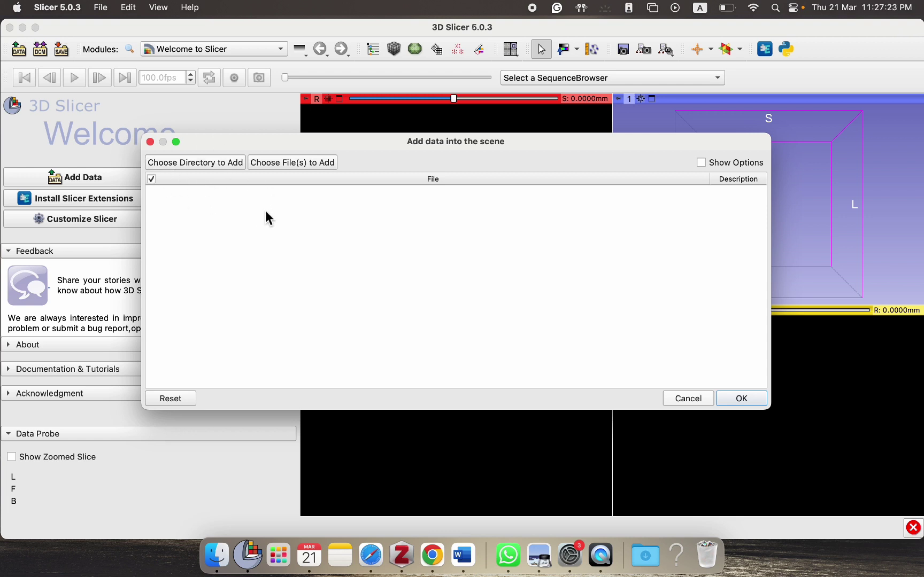
# Step: Add the flair and t1ce files from the Original BraTS Sample folder to Slicer's Add Data dialog
pyautogui.click(217, 556)
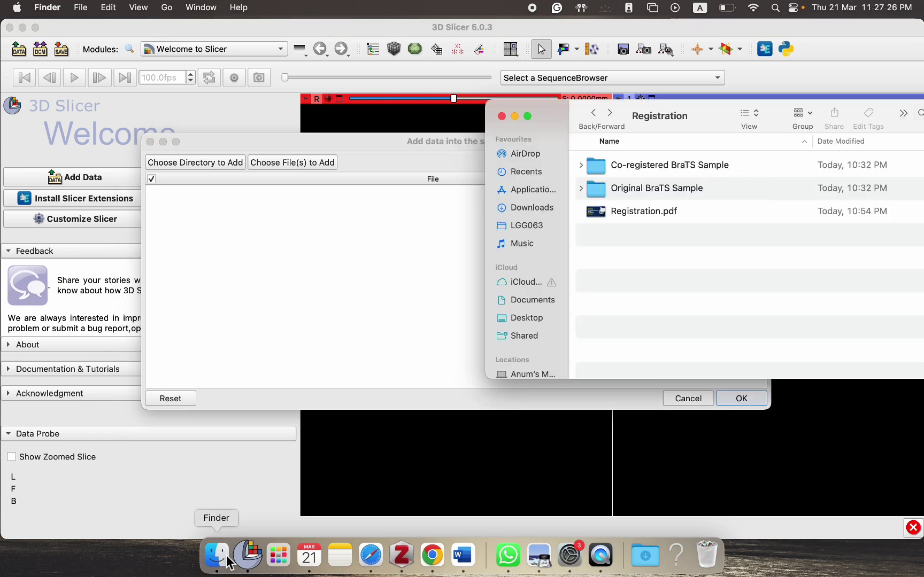
pyautogui.doubleClick(667, 187)
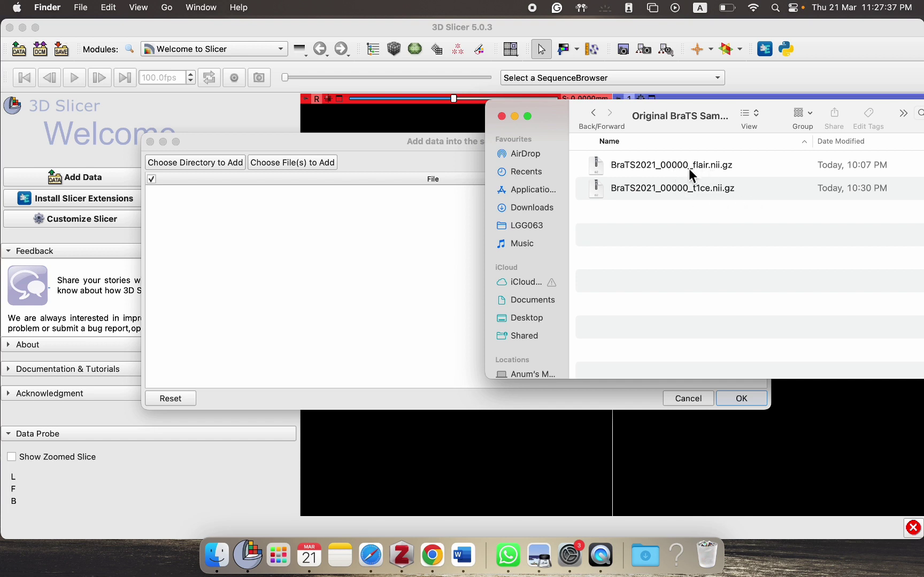
pyautogui.click(593, 113)
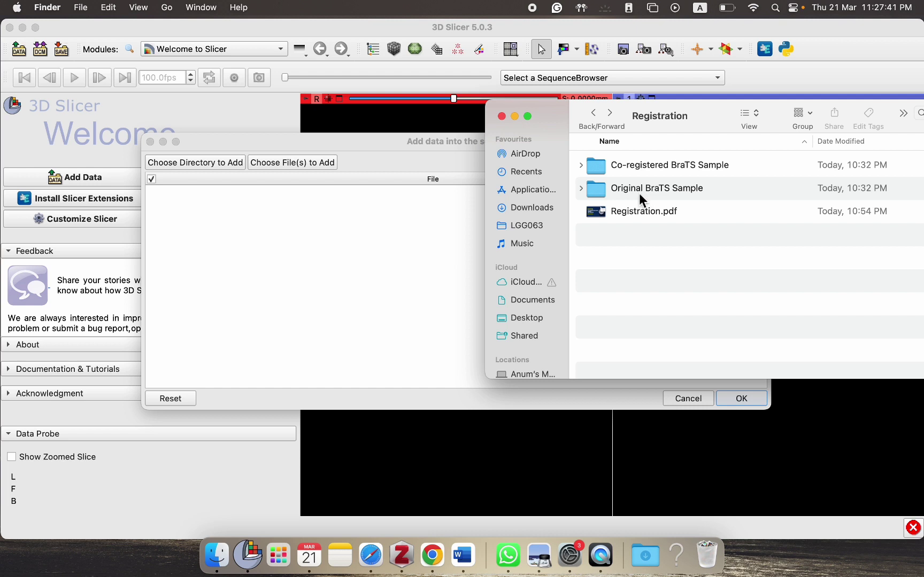
pyautogui.moveTo(616, 199); pyautogui.dragTo(379, 239)
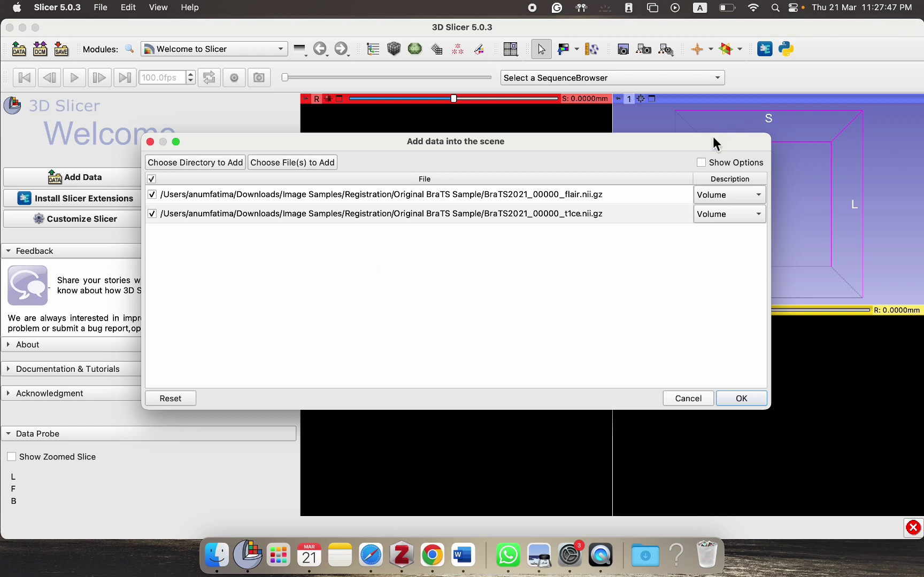
# Step: Load the flair and t1ce volumes after adjusting the flair file's Single File option
pyautogui.click(701, 163)
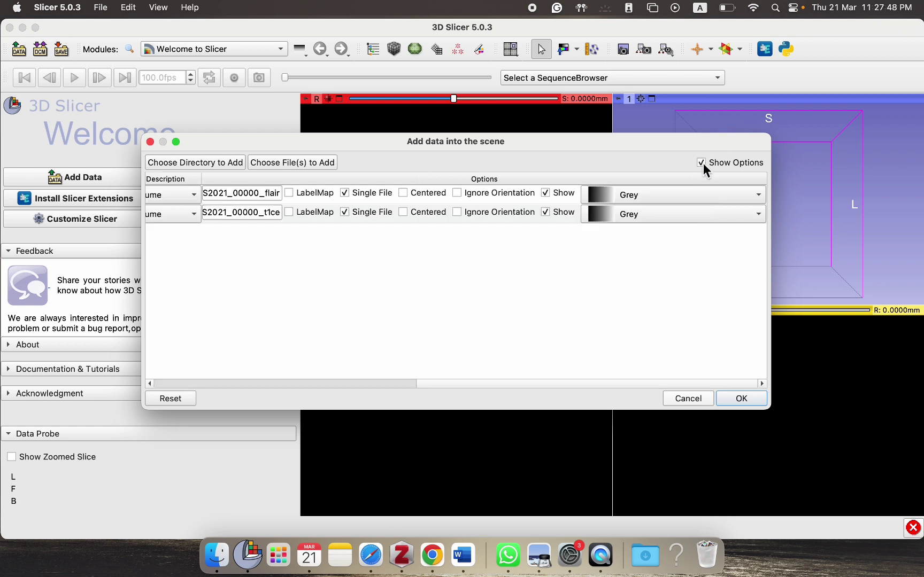
pyautogui.click(345, 193)
pyautogui.click(743, 402)
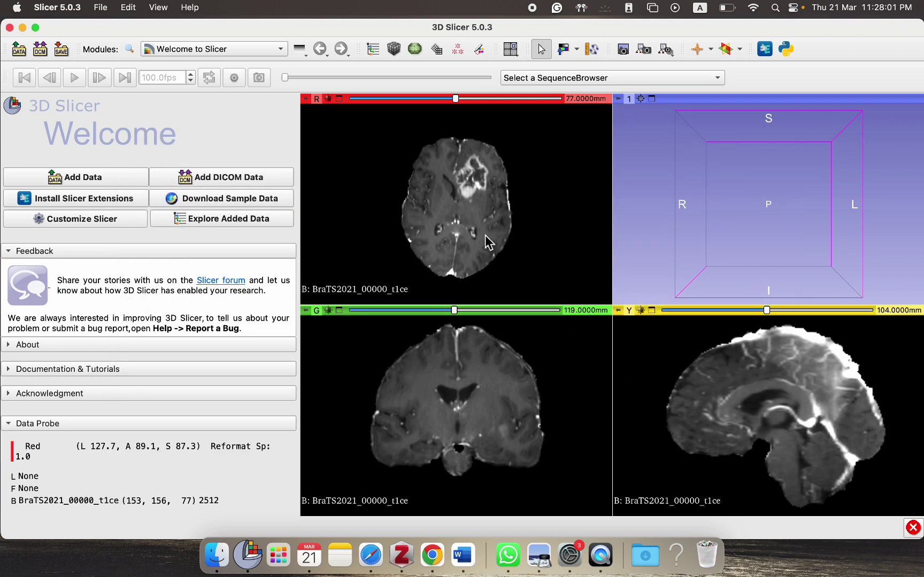
pyautogui.click(240, 48)
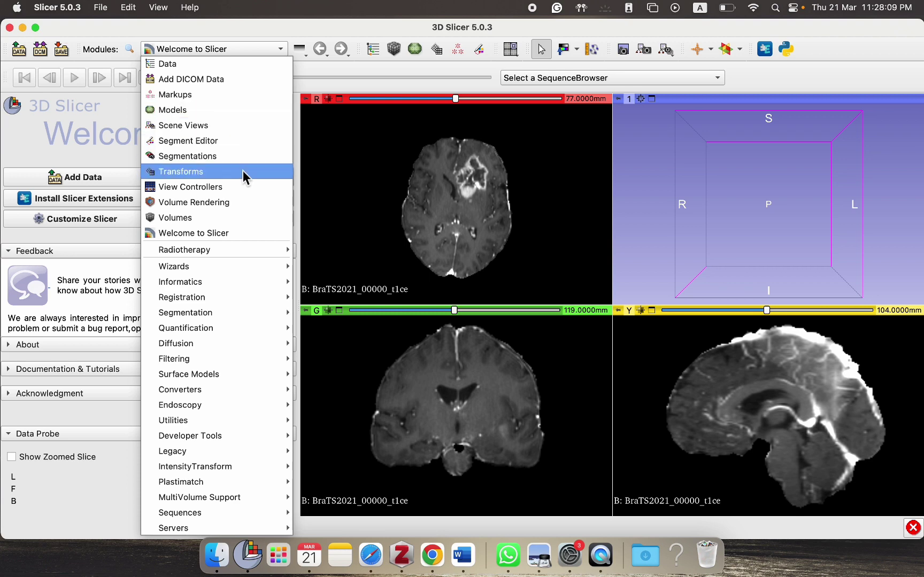
# Step: In View Controllers, link the slice views and overlay flair on t1ce at 0.50 opacity
pyautogui.click(243, 188)
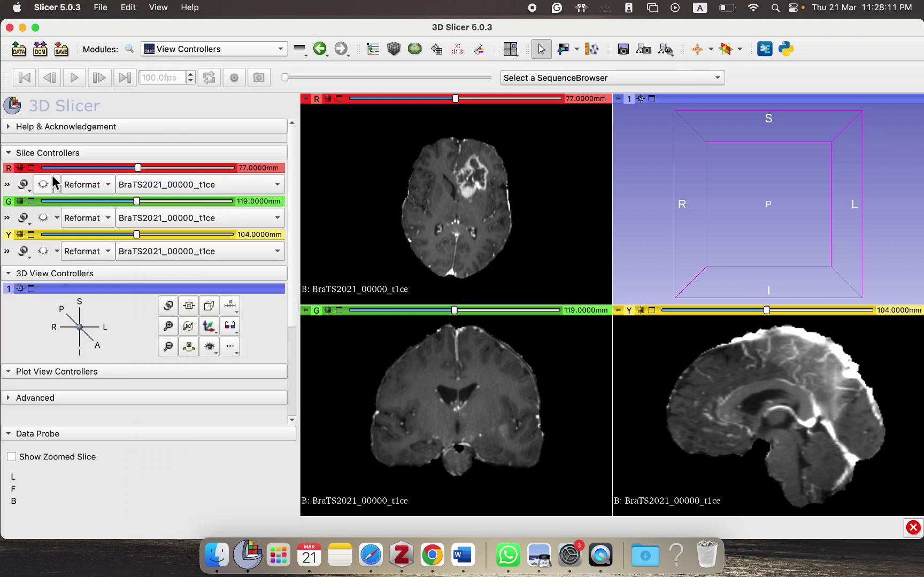
pyautogui.click(27, 185)
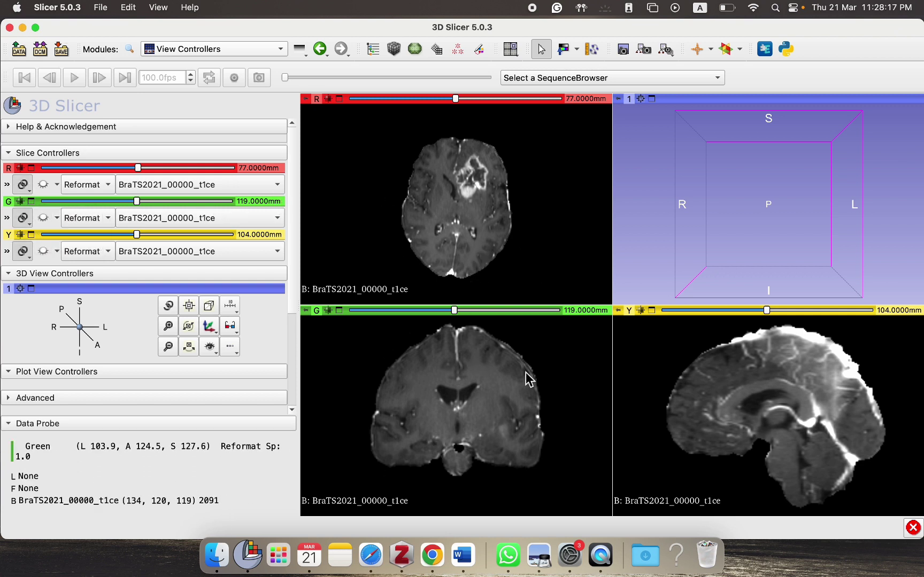
pyautogui.click(11, 187)
pyautogui.click(171, 232)
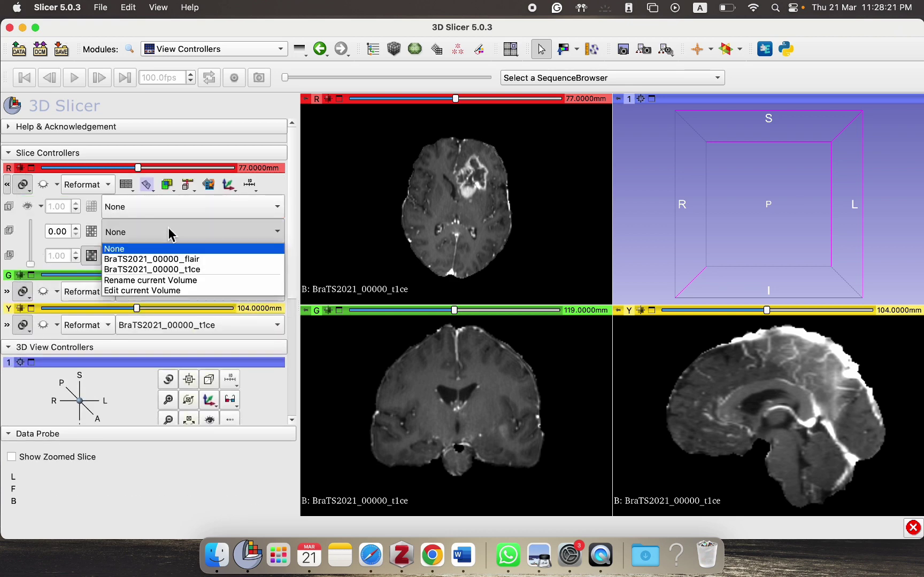
pyautogui.click(161, 258)
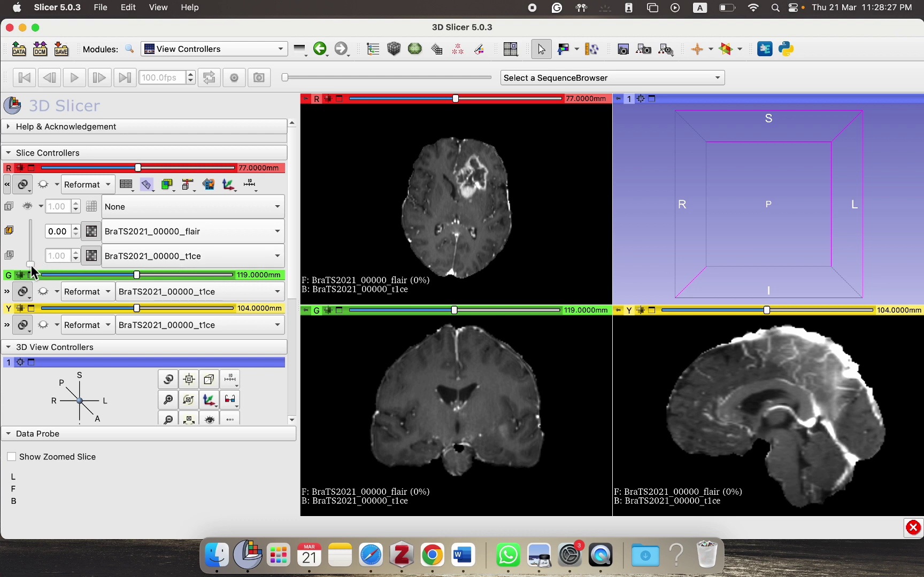
pyautogui.moveTo(30, 264); pyautogui.dragTo(30, 245)
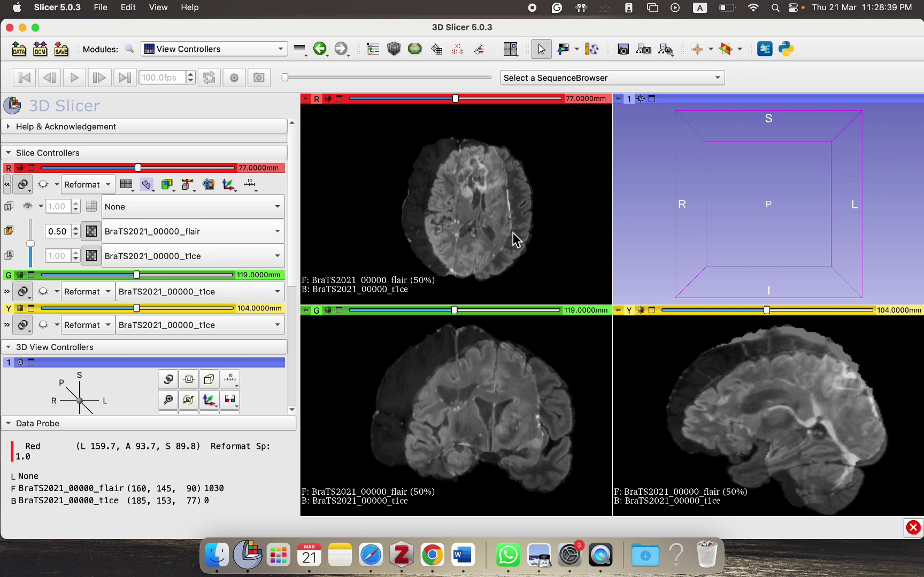
pyautogui.moveTo(515, 239); pyautogui.dragTo(429, 177, button='middle')
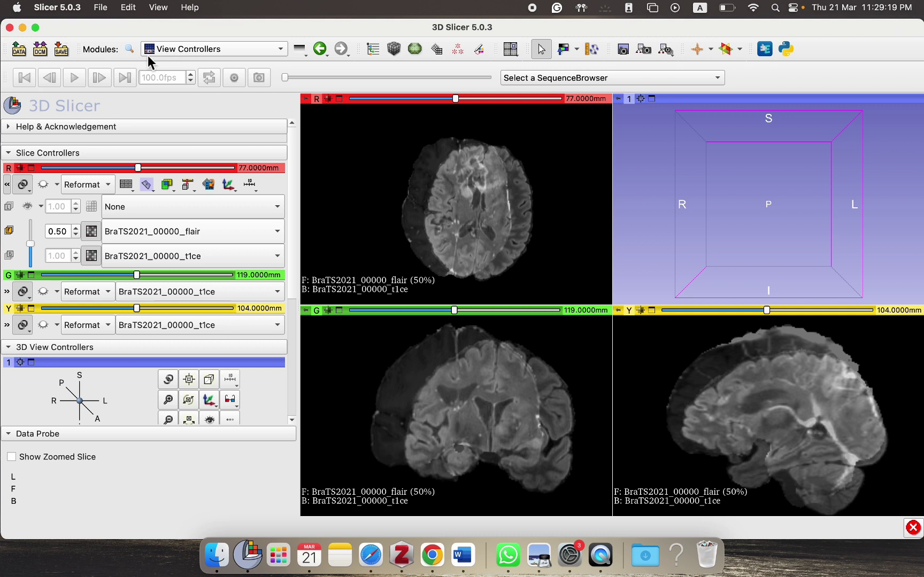
# Step: Open the CheckerBoard Filter module with flair and t1ce as its two input volumes
pyautogui.click(129, 50)
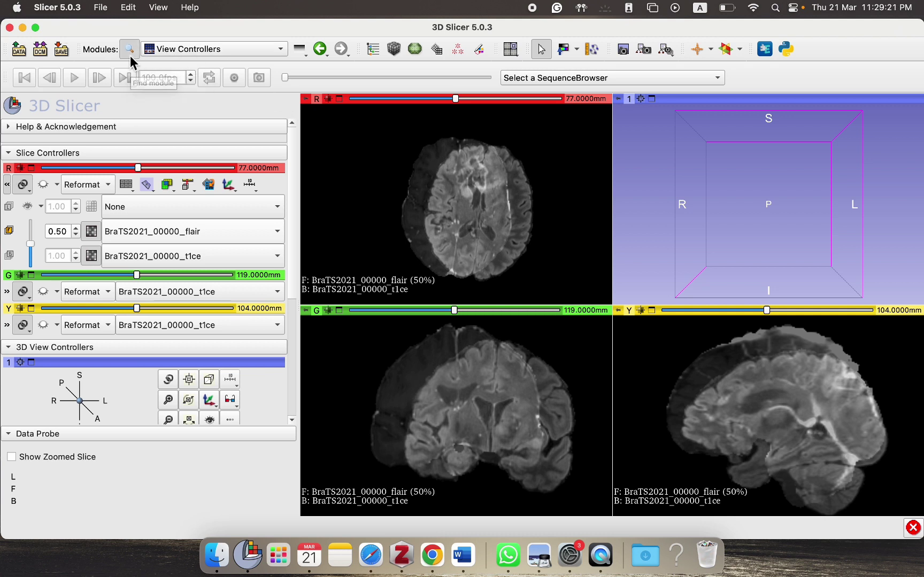
pyautogui.write('check')
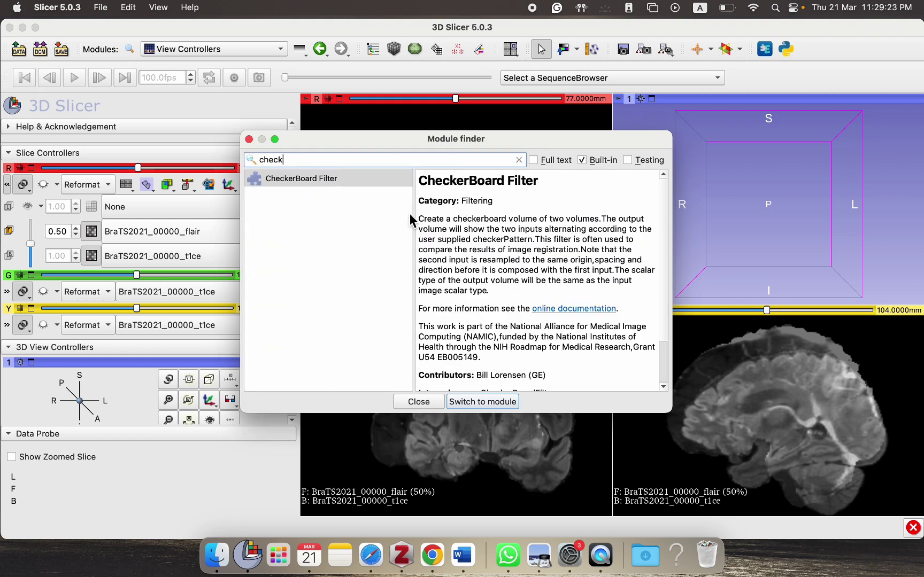
pyautogui.press('Return')
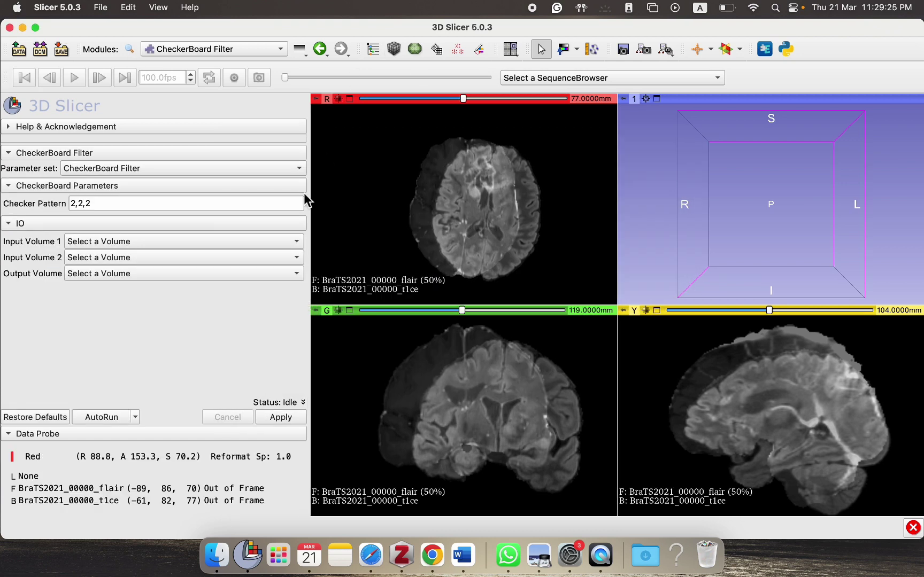
pyautogui.click(266, 241)
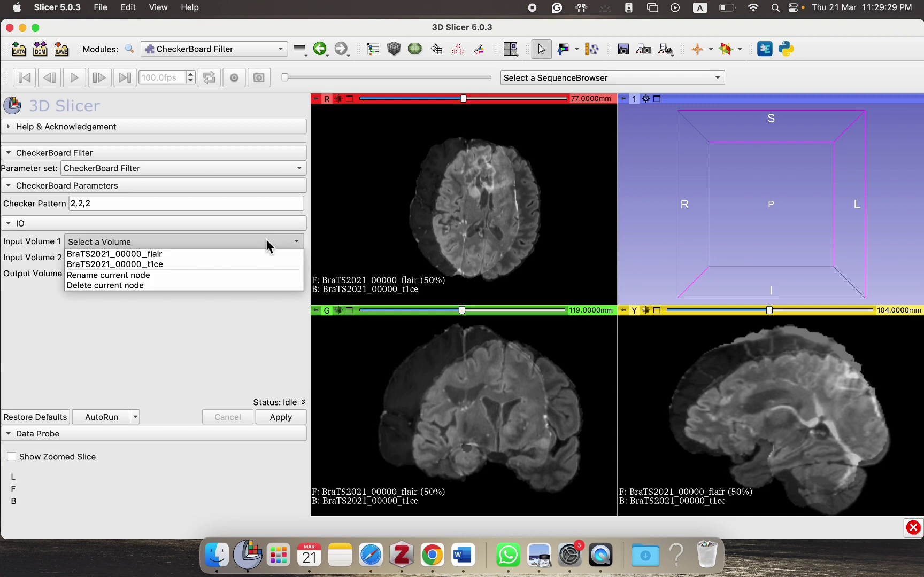
pyautogui.click(233, 255)
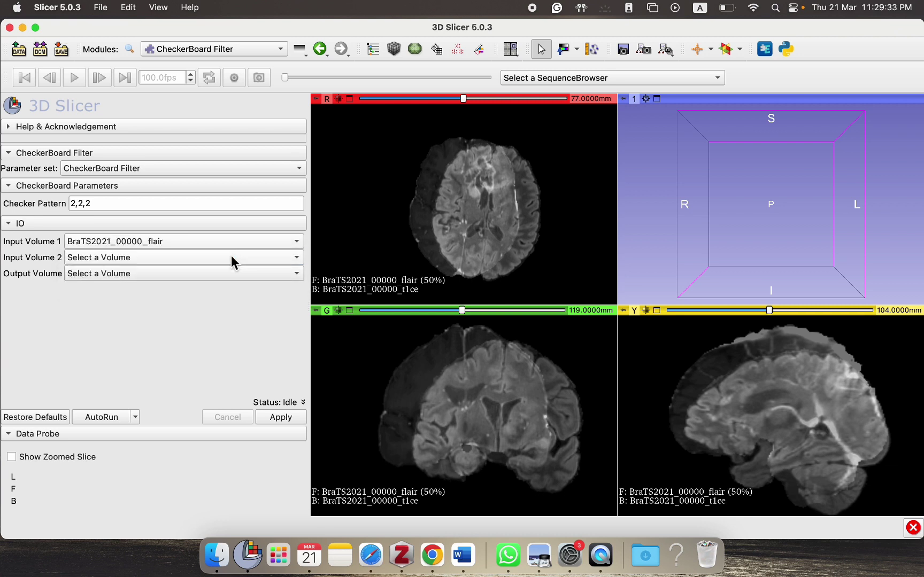
pyautogui.click(231, 257)
pyautogui.click(227, 280)
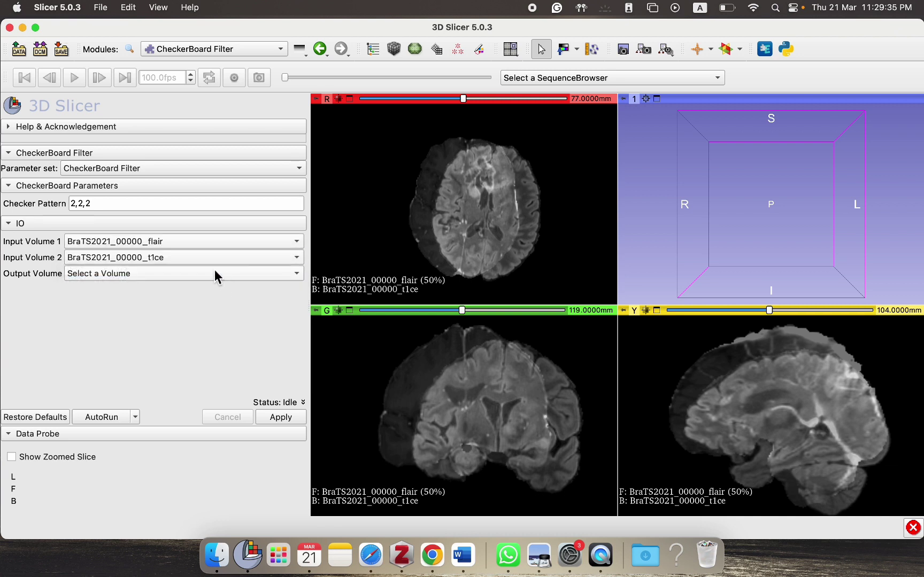
# Step: Create a new output volume named checkerboard_filtered_ouput
pyautogui.click(210, 274)
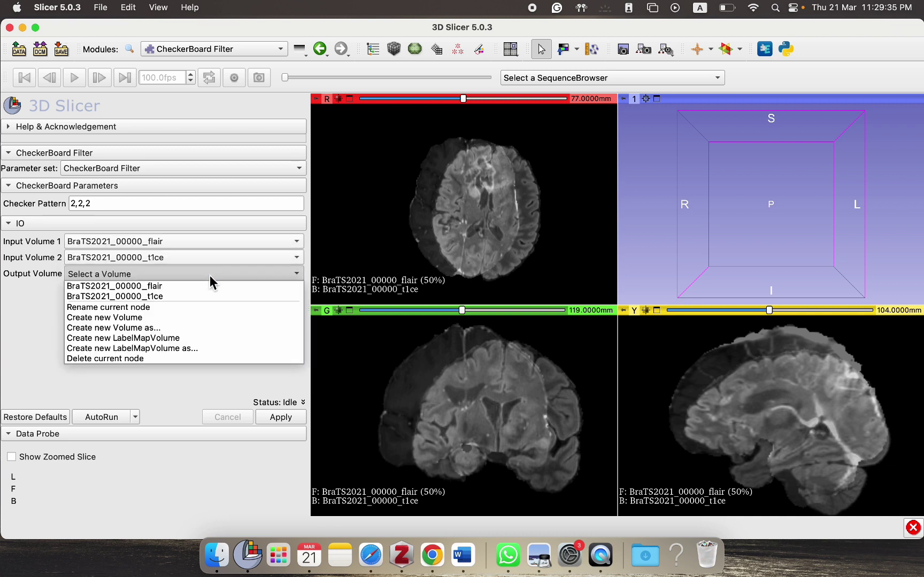
pyautogui.click(193, 329)
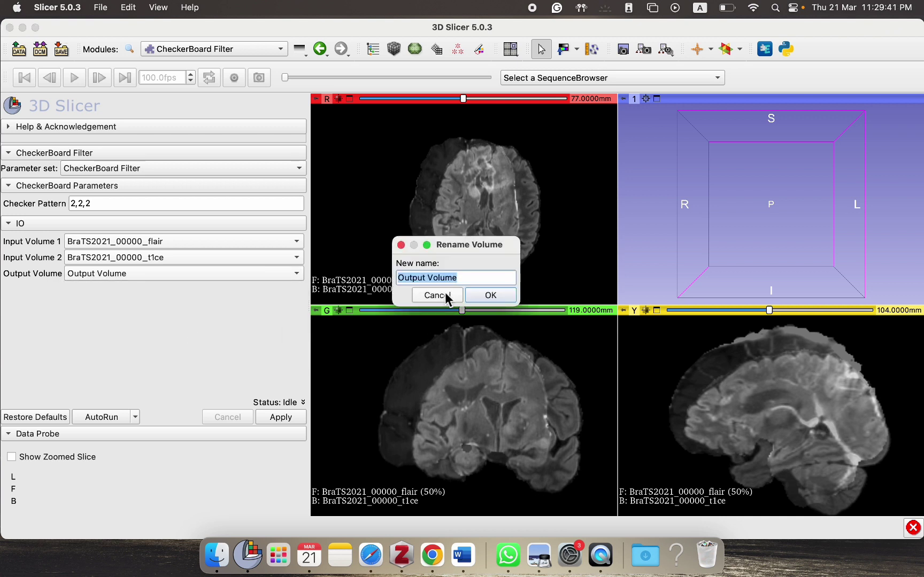
pyautogui.write('checkerboar')
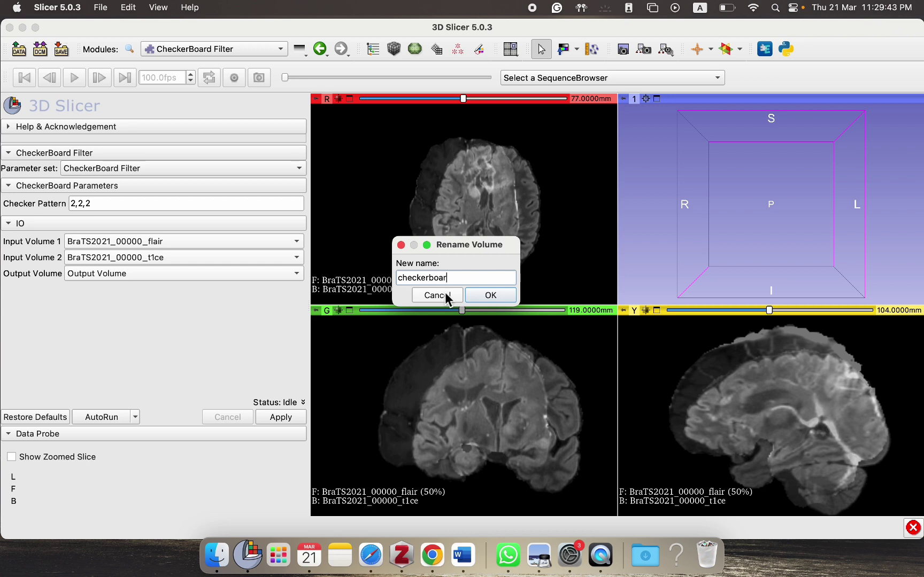
pyautogui.write('d_filtered_ouput')
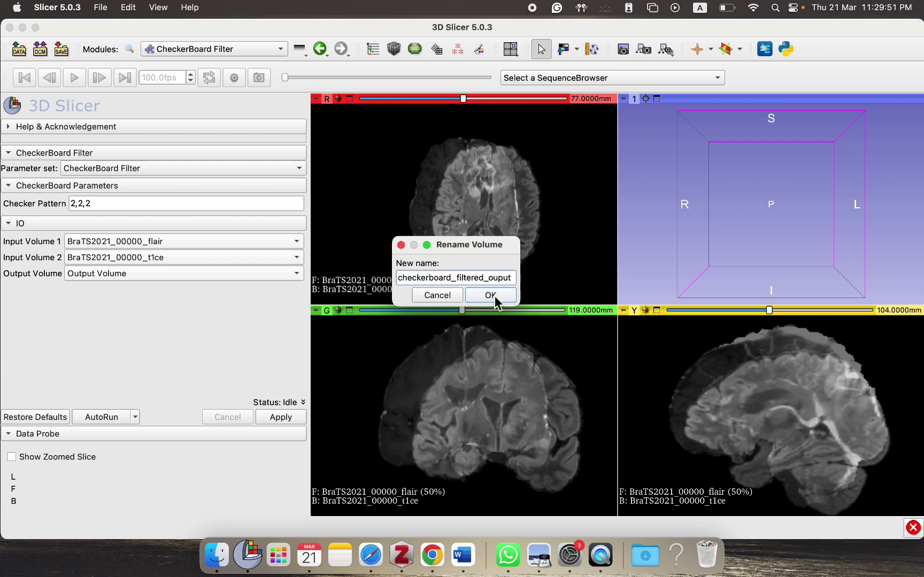
pyautogui.click(495, 300)
# Step: Change the checker pattern from 2,2,2 to 6,6,6 and run the filter
pyautogui.moveTo(99, 208); pyautogui.dragTo(63, 208)
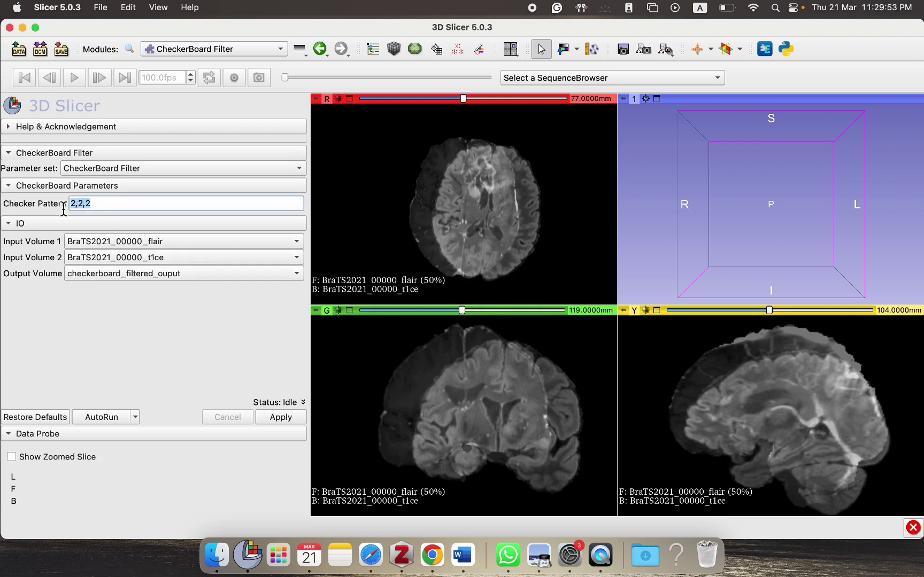
pyautogui.write('6,6,6,')
pyautogui.press('BackSpace')
pyautogui.click(276, 417)
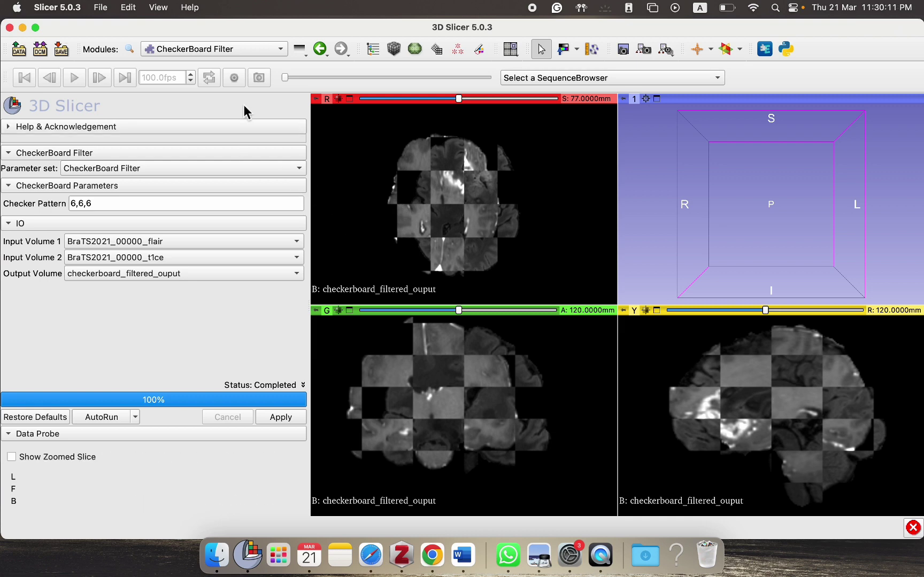
# Step: In View Controllers set t1ce as background and flair as foreground, then open the Data module
pyautogui.click(227, 51)
pyautogui.click(230, 184)
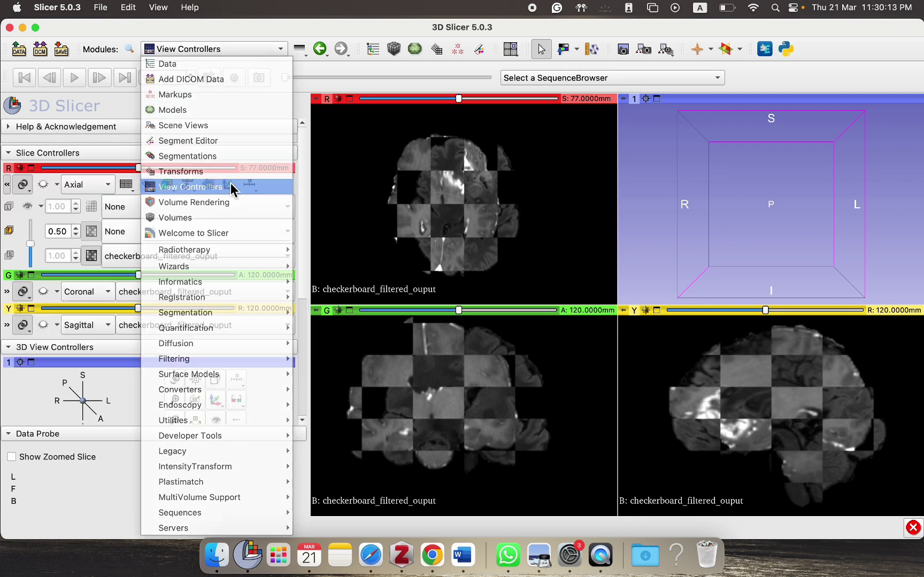
pyautogui.click(161, 256)
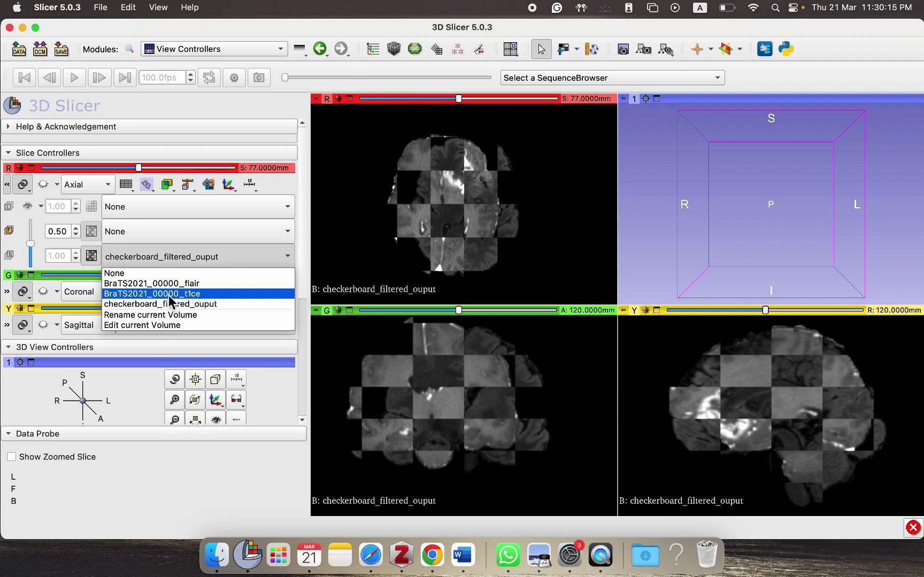
pyautogui.click(169, 295)
pyautogui.click(176, 235)
pyautogui.click(185, 259)
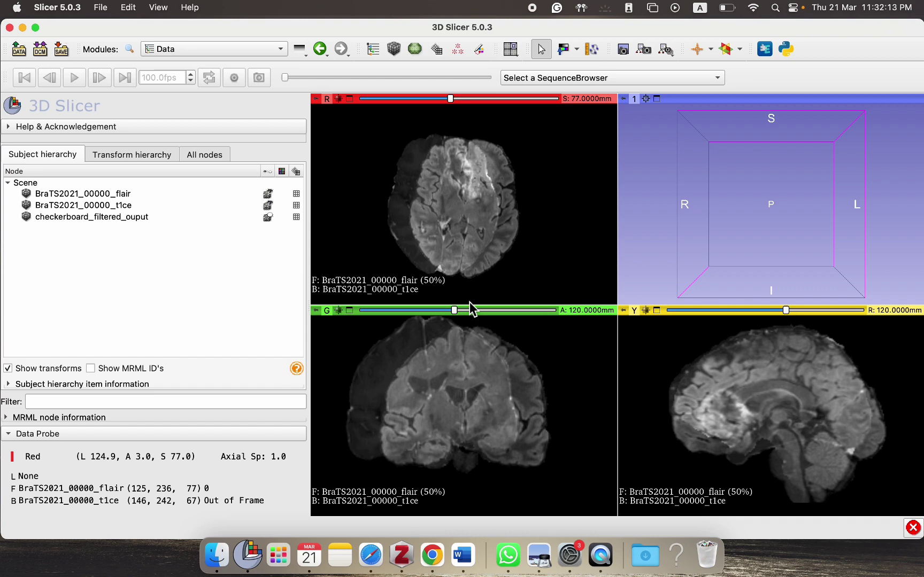
pyautogui.click(261, 49)
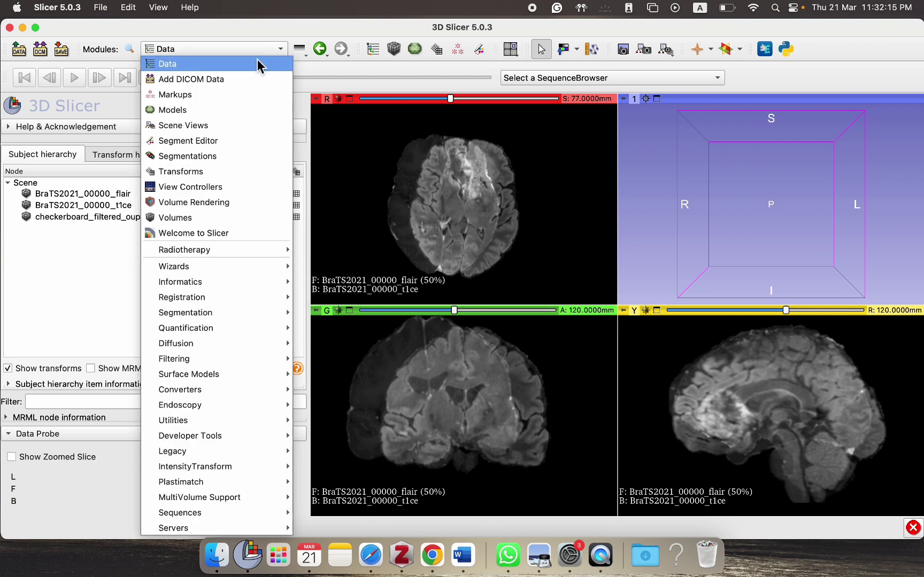
pyautogui.click(257, 62)
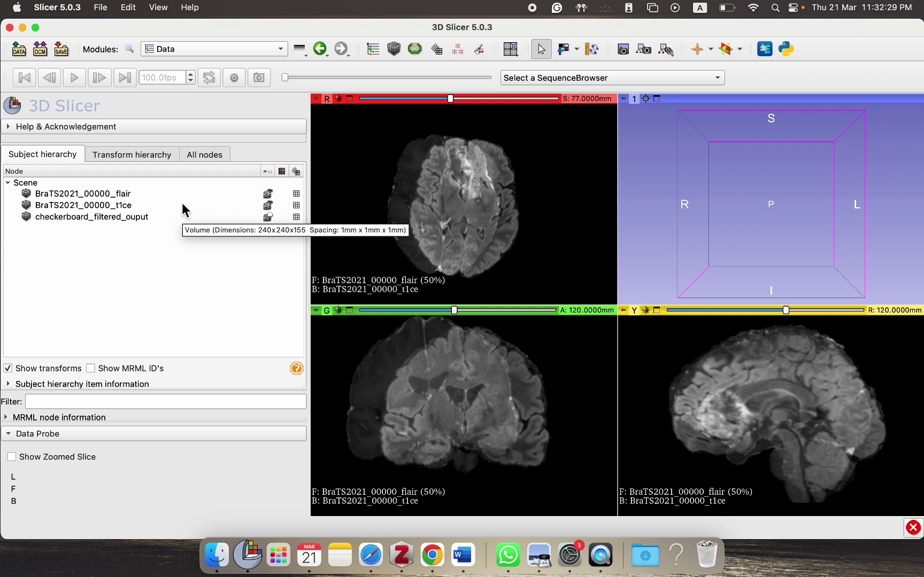
# Step: Insert a linear transform for the flair volume and rename it manual_segmentation
pyautogui.click(139, 156)
pyautogui.click(136, 202)
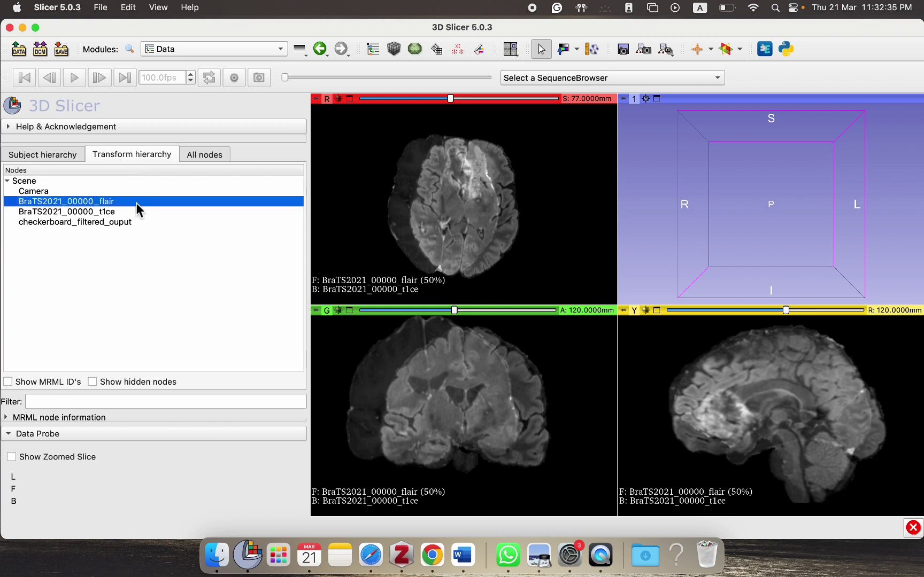
pyautogui.rightClick(137, 209)
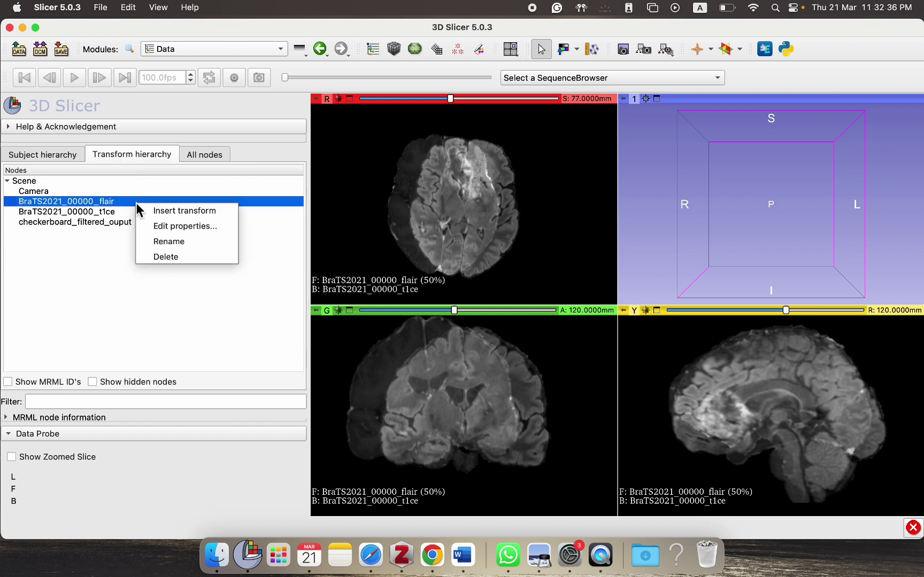
pyautogui.click(198, 216)
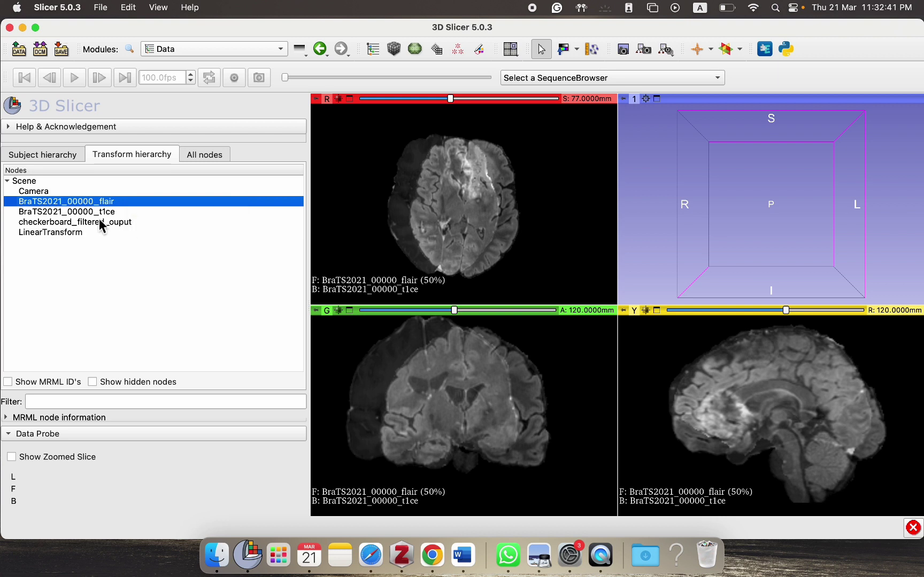
pyautogui.click(72, 229)
pyautogui.rightClick(72, 229)
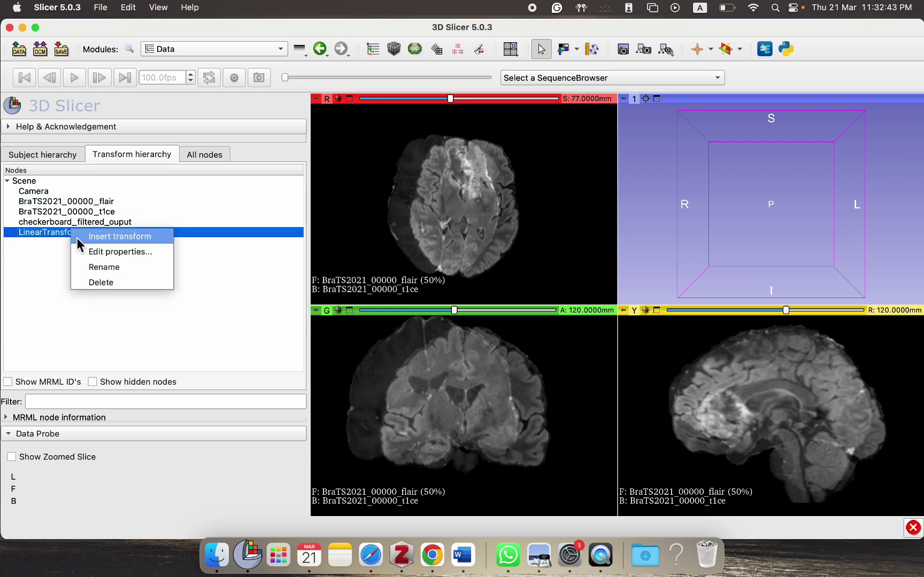
pyautogui.click(99, 268)
pyautogui.write('m')
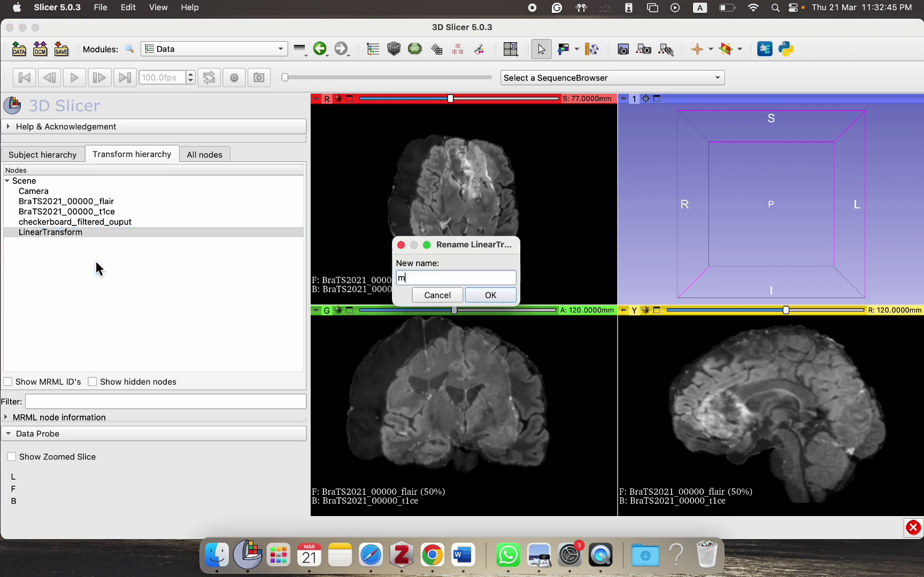
pyautogui.write('anual_segmentation')
pyautogui.press('Return')
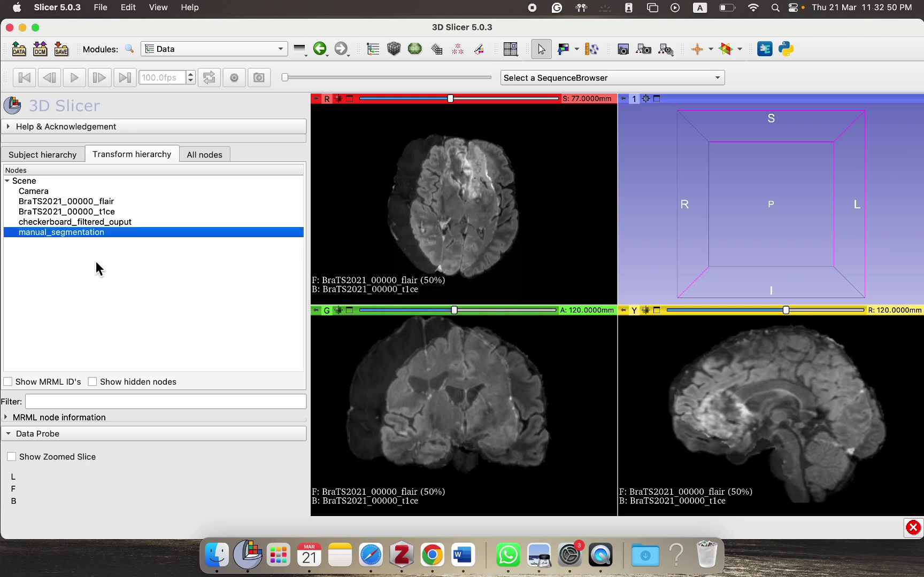
# Step: Assign manual_segmentation to the flair volume and open the transform for editing
pyautogui.click(47, 158)
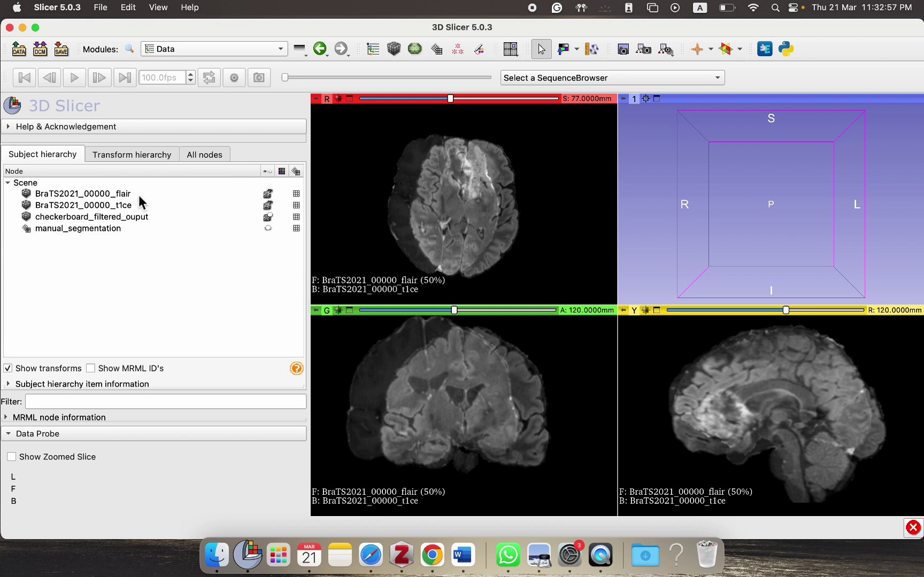
pyautogui.click(299, 194)
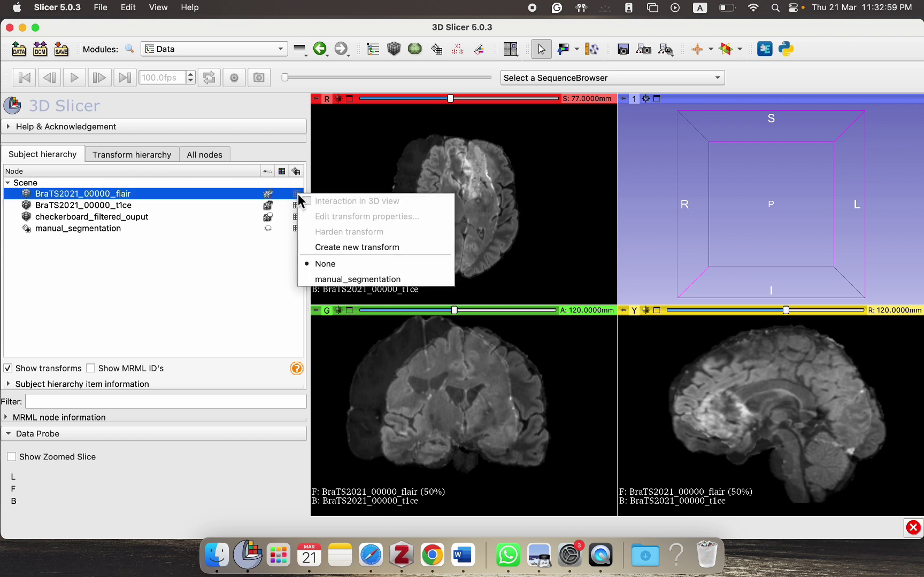
pyautogui.click(343, 282)
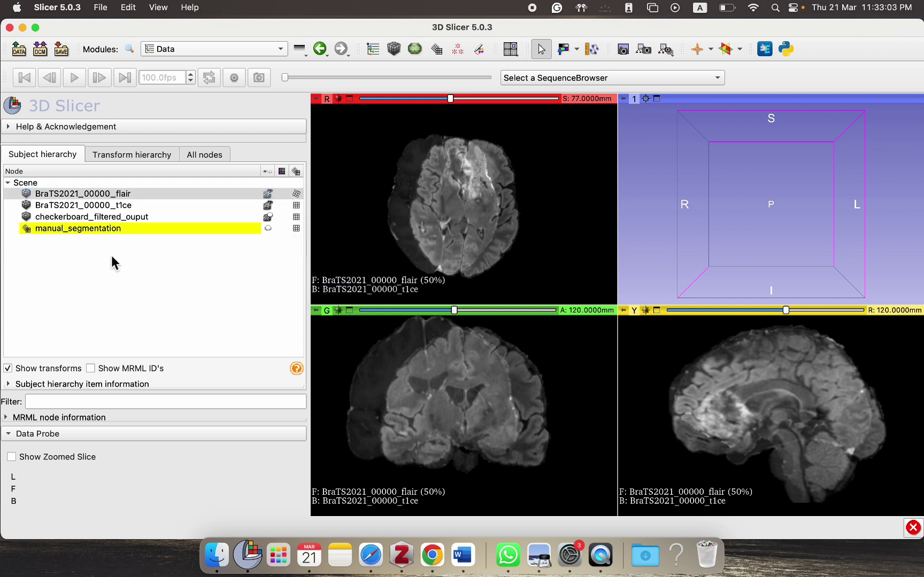
pyautogui.click(82, 228)
pyautogui.rightClick(82, 229)
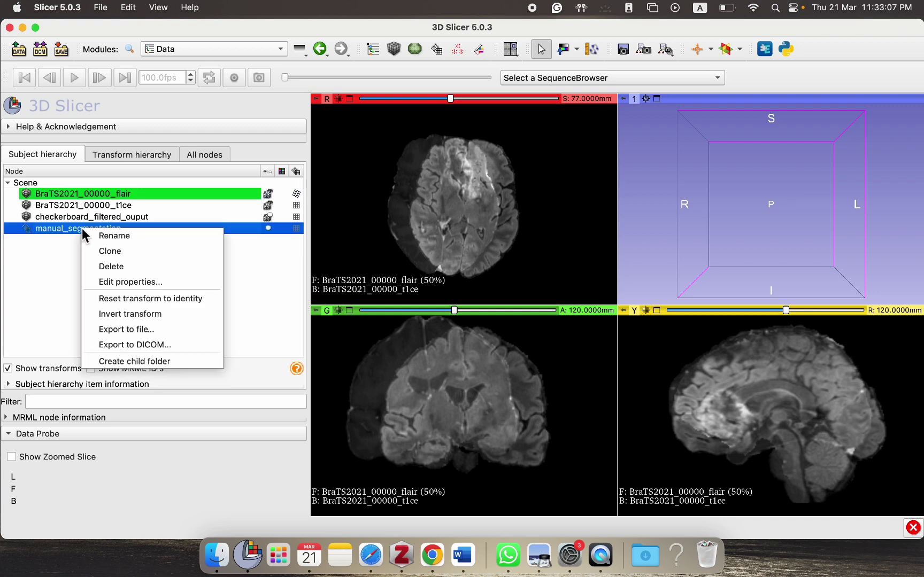
pyautogui.click(147, 277)
# Step: Roughly align flair: shift along LR, set PA to 0 mm, raise IS to 9 mm, rotate about LR
pyautogui.scroll(-2, 147, 277)
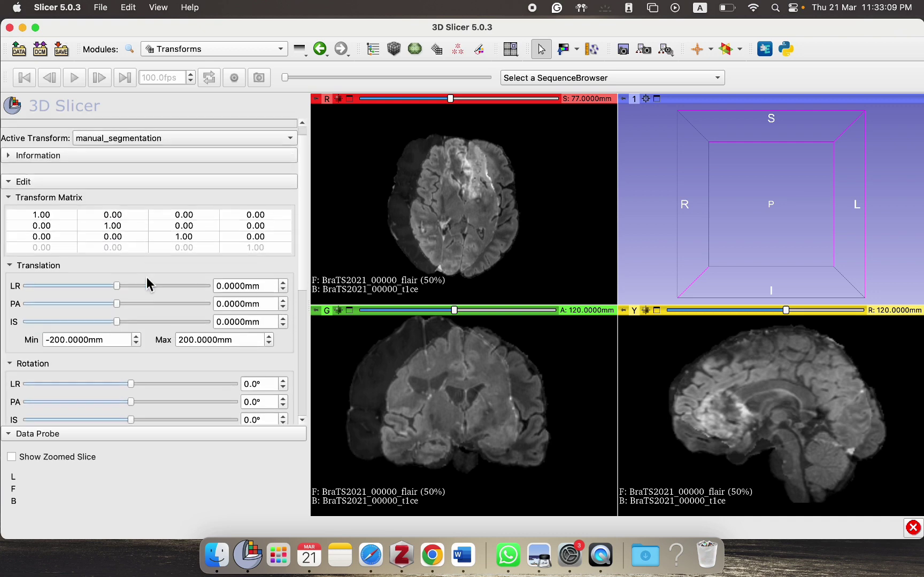
pyautogui.scroll(-2, 147, 277)
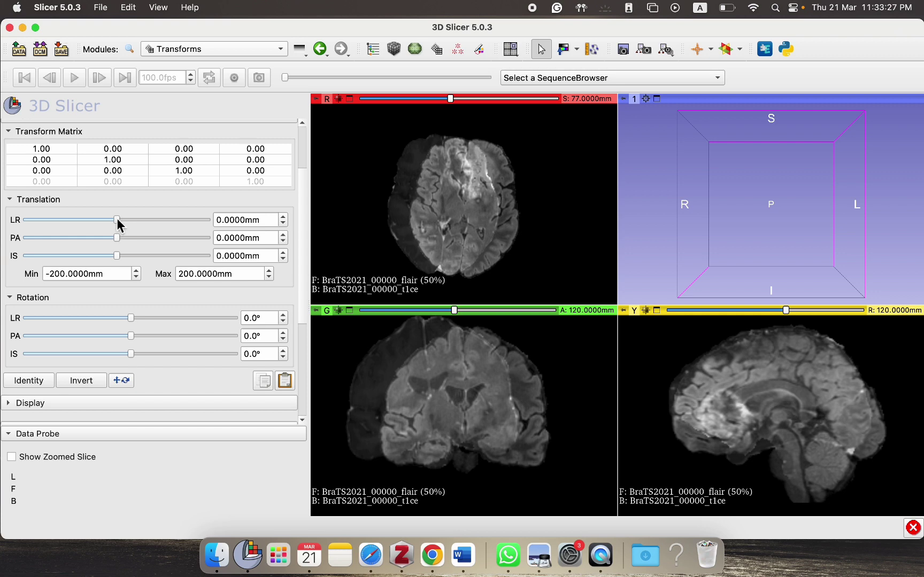
pyautogui.moveTo(117, 219); pyautogui.dragTo(121, 243)
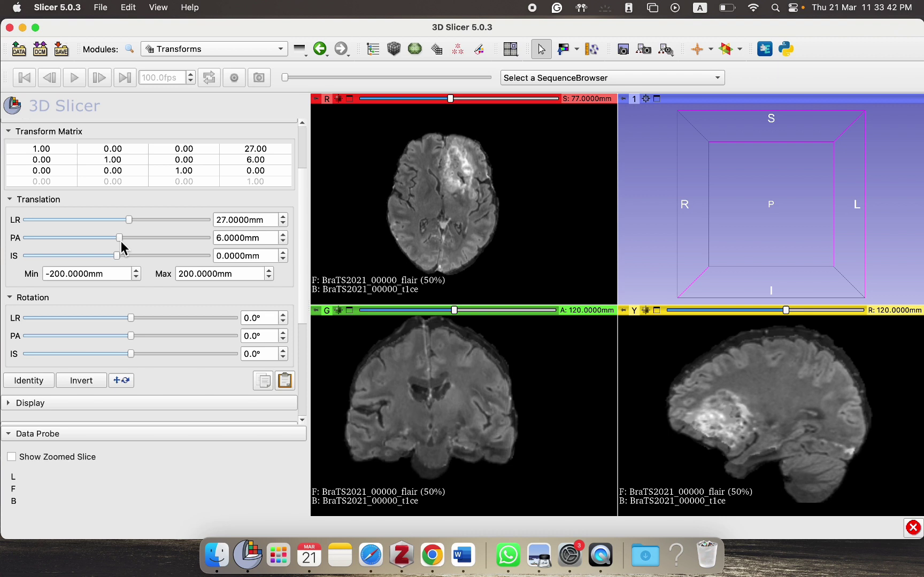
pyautogui.click(283, 241)
pyautogui.click(283, 241)
pyautogui.click(283, 241)
pyautogui.click(283, 242)
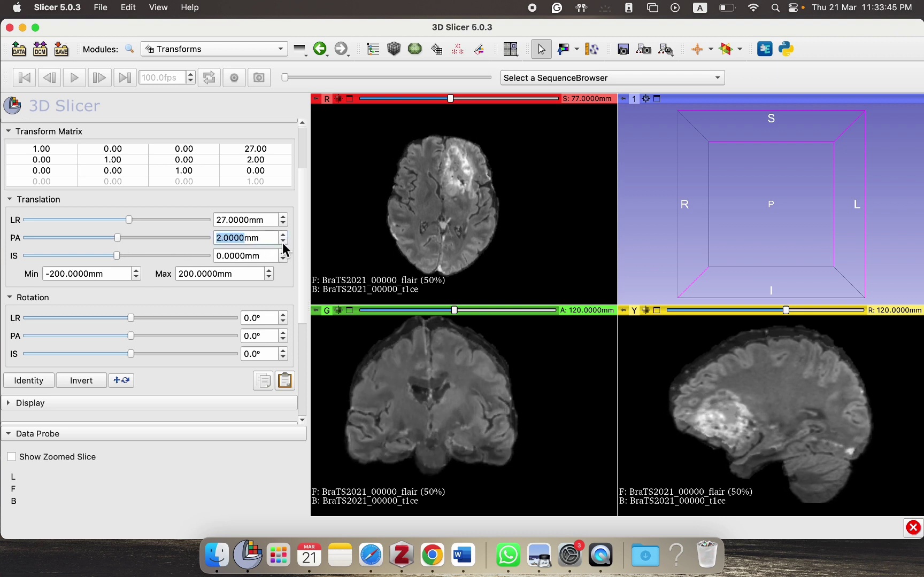
pyautogui.click(283, 241)
pyautogui.click(283, 242)
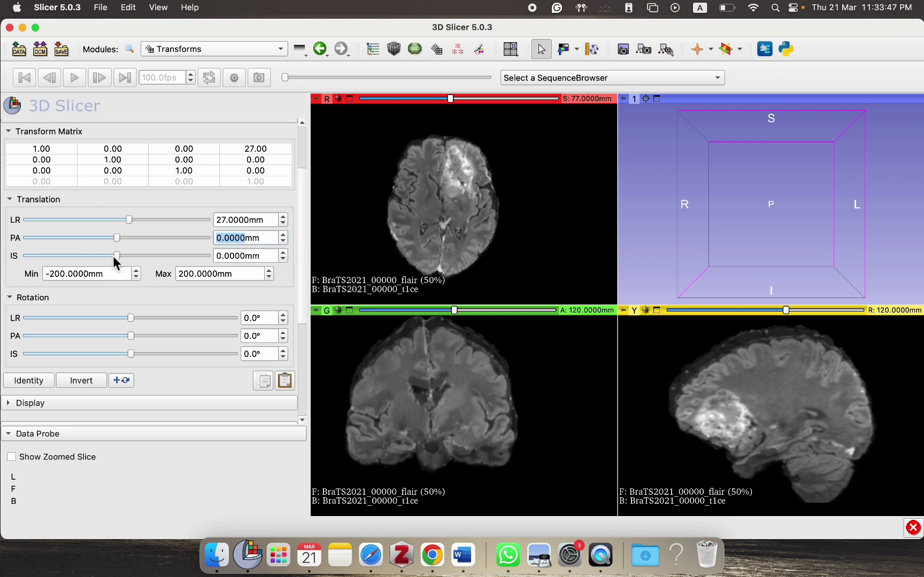
pyautogui.moveTo(115, 258); pyautogui.dragTo(119, 257)
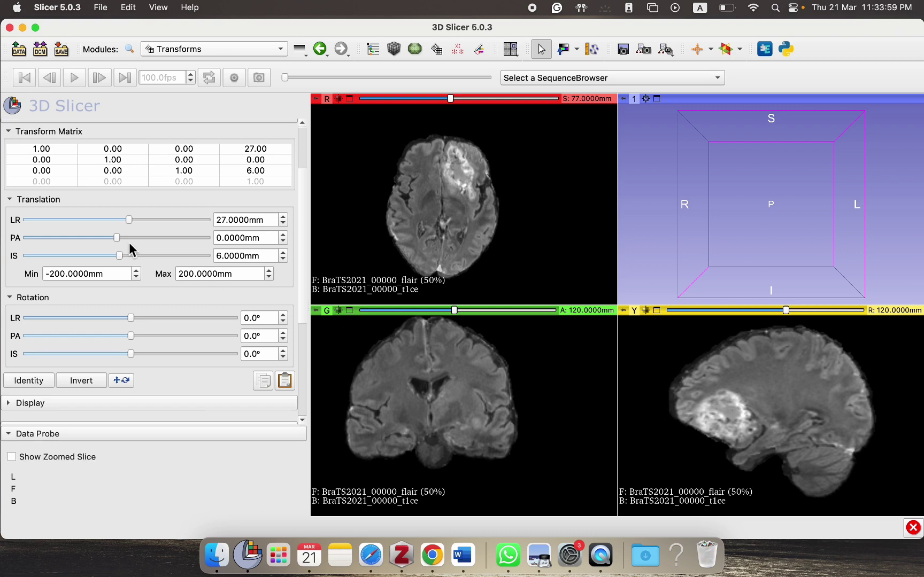
pyautogui.moveTo(121, 256); pyautogui.dragTo(123, 255)
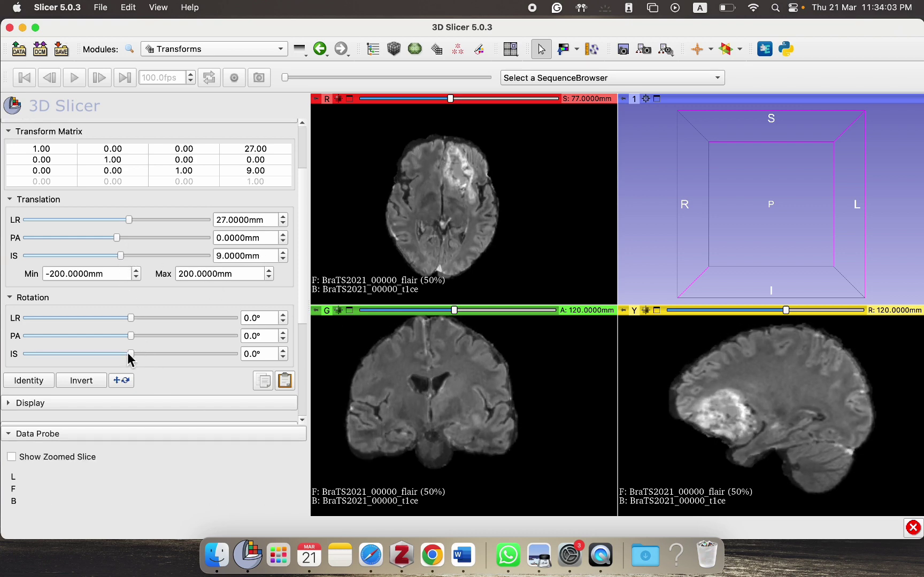
pyautogui.moveTo(132, 355); pyautogui.dragTo(131, 356)
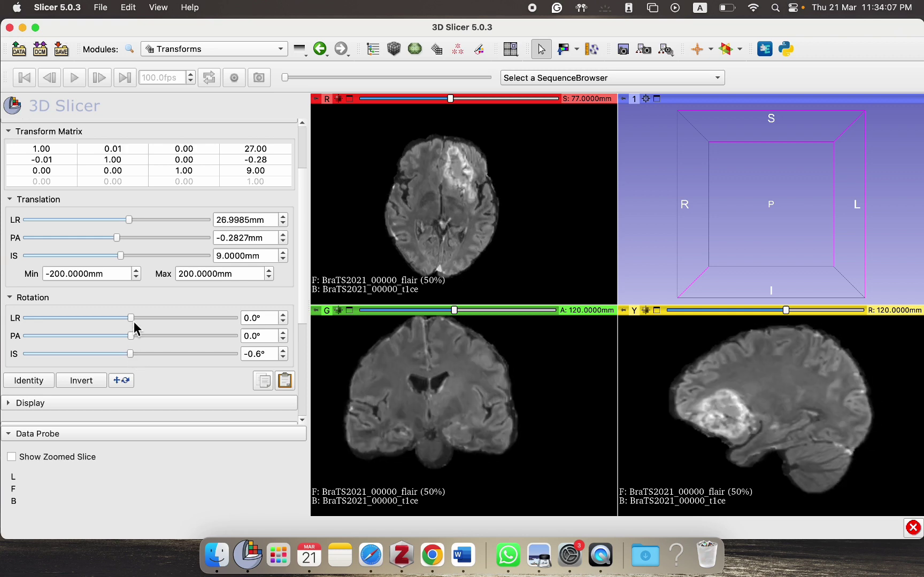
pyautogui.moveTo(132, 320); pyautogui.dragTo(131, 343)
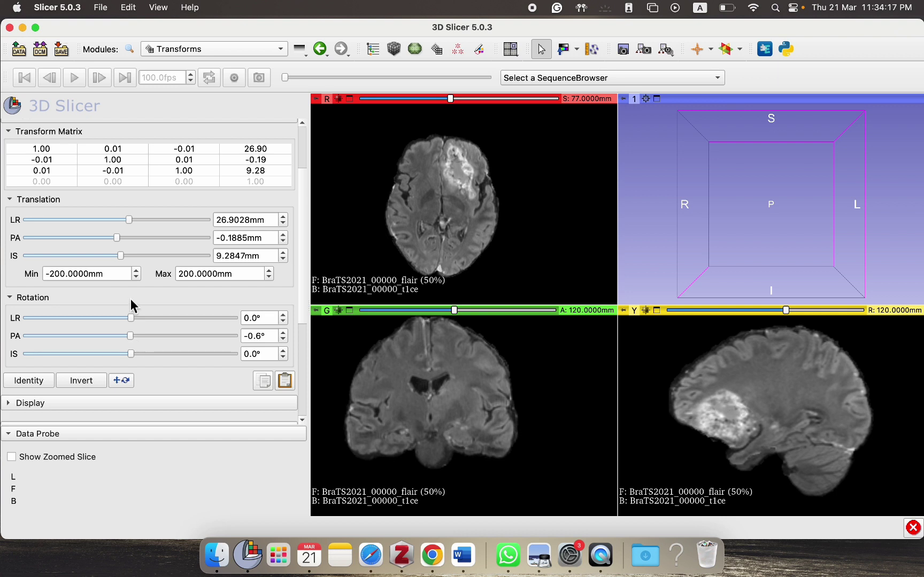
# Step: Fine-tune the translation to 26.9 mm LR and 10.28 mm IS, and adjust the LR rotation
pyautogui.scroll(2, 135, 273)
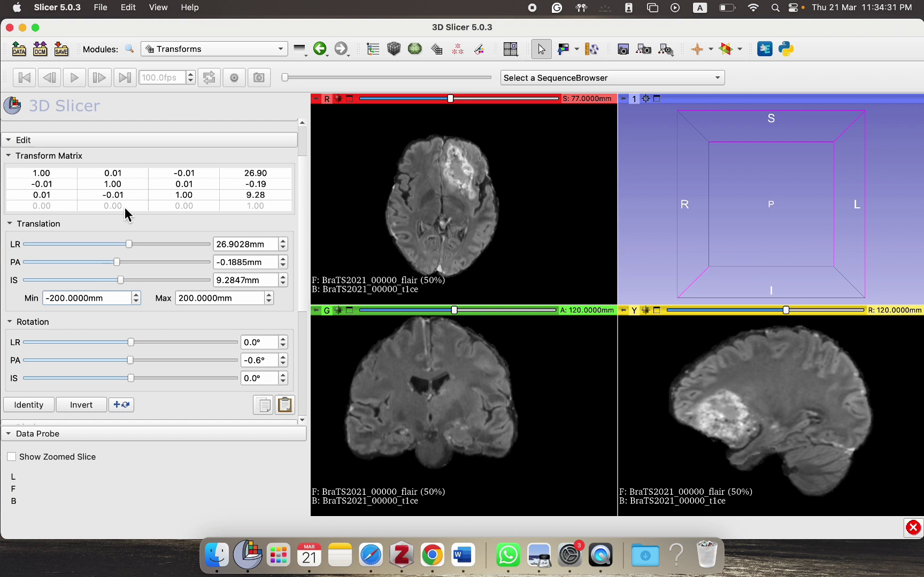
pyautogui.click(133, 243)
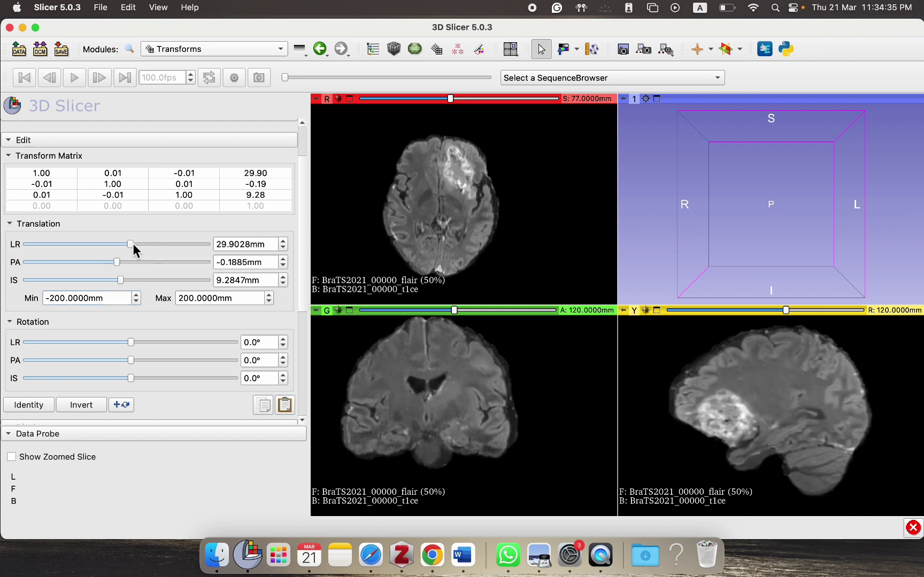
pyautogui.moveTo(133, 243); pyautogui.dragTo(132, 243)
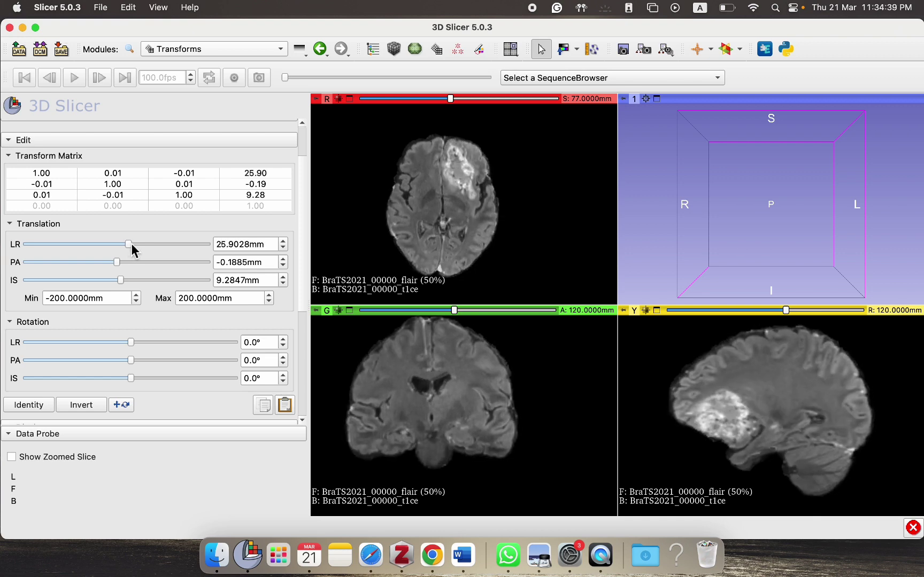
pyautogui.click(132, 243)
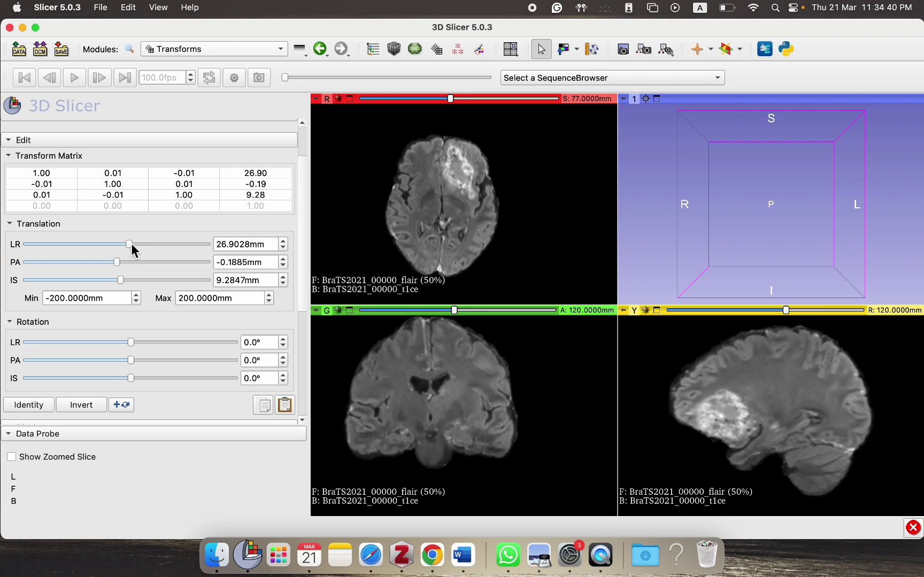
pyautogui.click(123, 280)
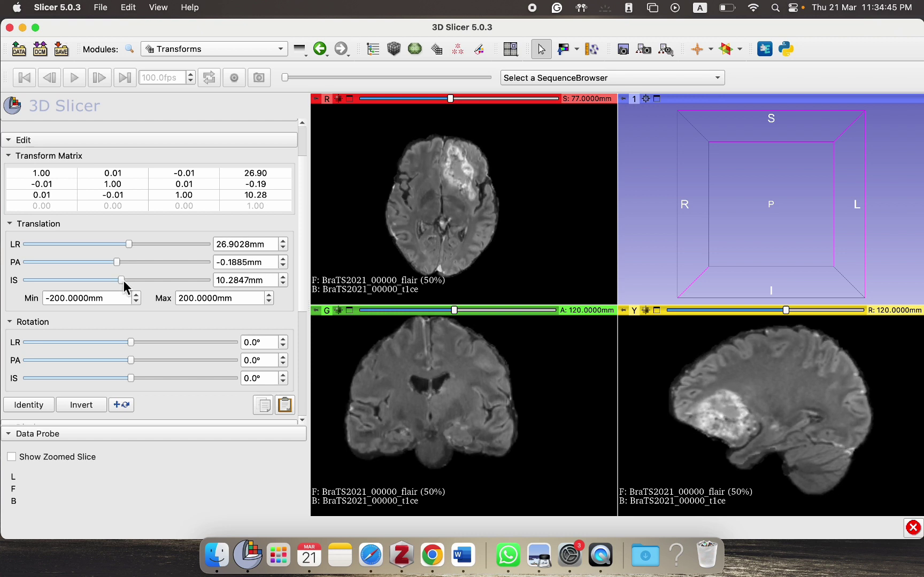
pyautogui.click(121, 281)
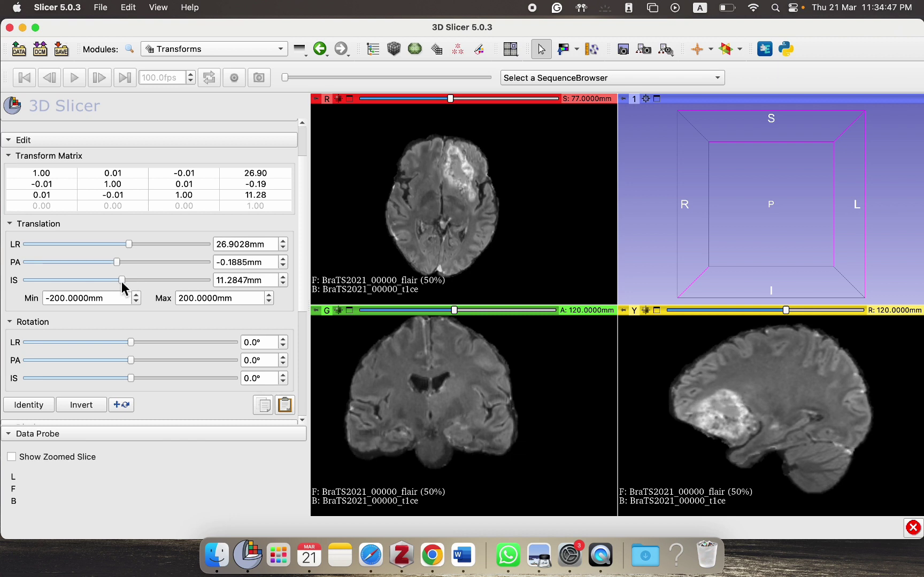
pyautogui.click(121, 281)
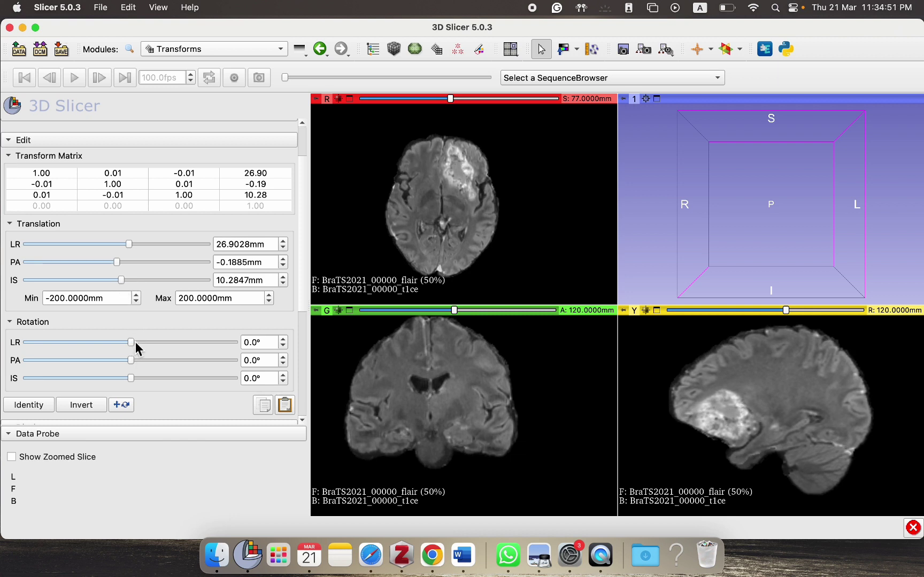
pyautogui.moveTo(135, 342); pyautogui.dragTo(135, 341)
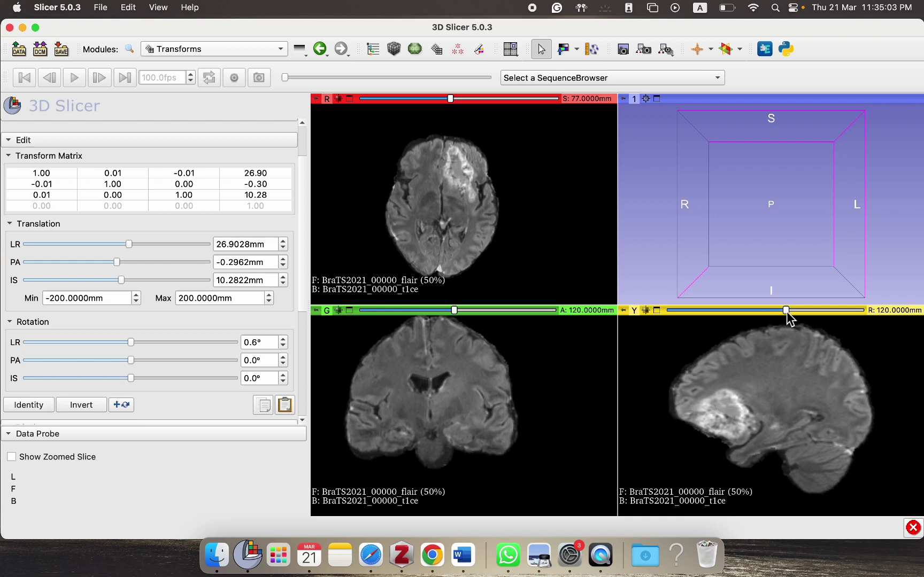
pyautogui.moveTo(786, 310)
pyautogui.mouseDown()
pyautogui.moveTo(775, 311)
pyautogui.moveTo(784, 310)
pyautogui.mouseUp()
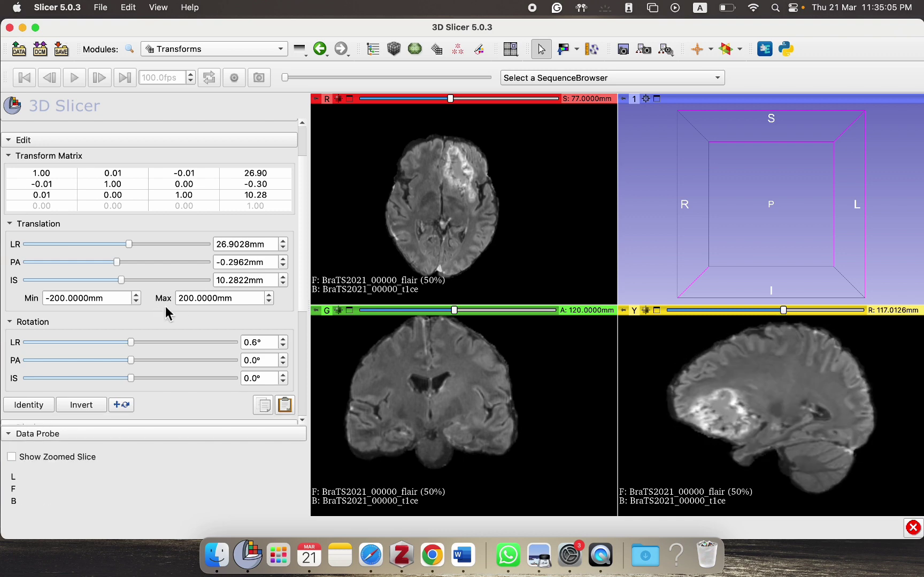
# Step: Select BraTS2021_00000_flair among transformed nodes and harden manual_segmentation into it
pyautogui.scroll(-5, 178, 308)
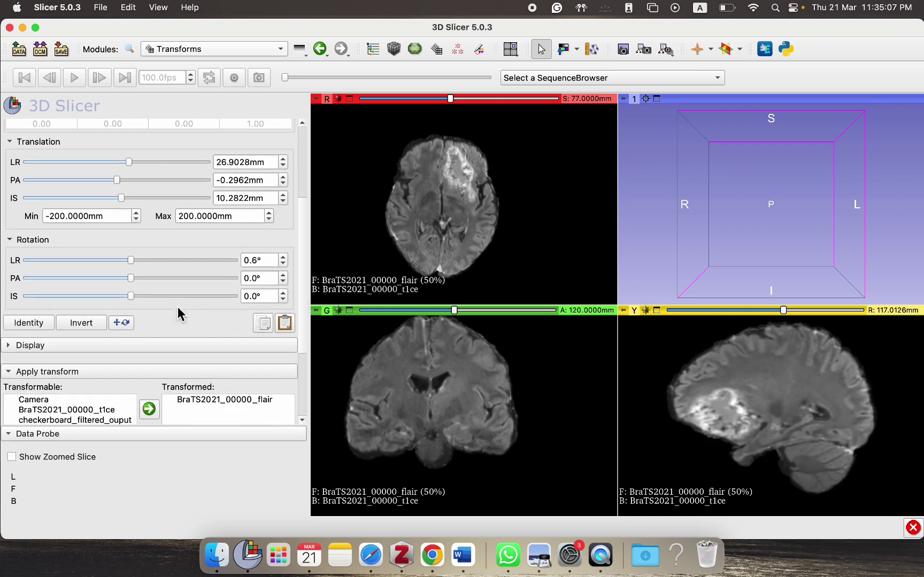
pyautogui.scroll(-4, 178, 308)
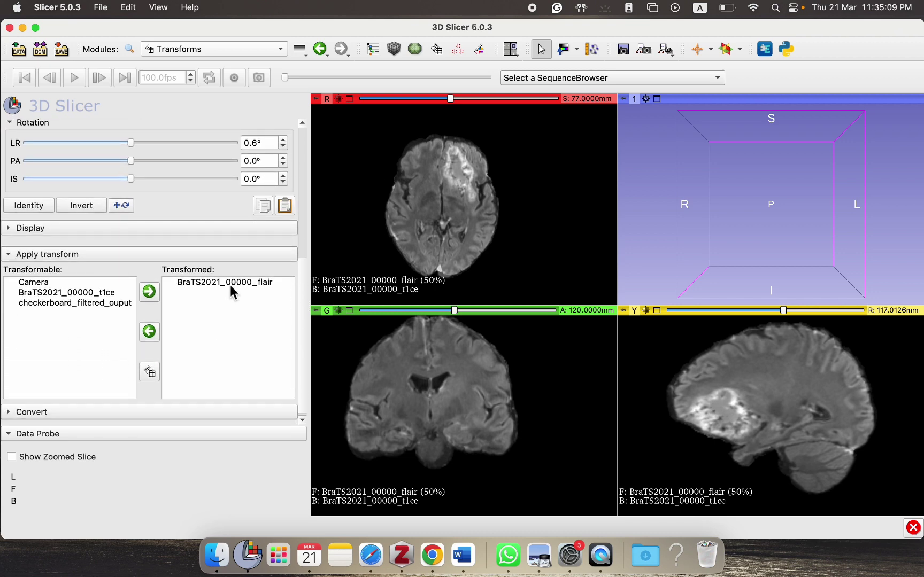
pyautogui.click(230, 285)
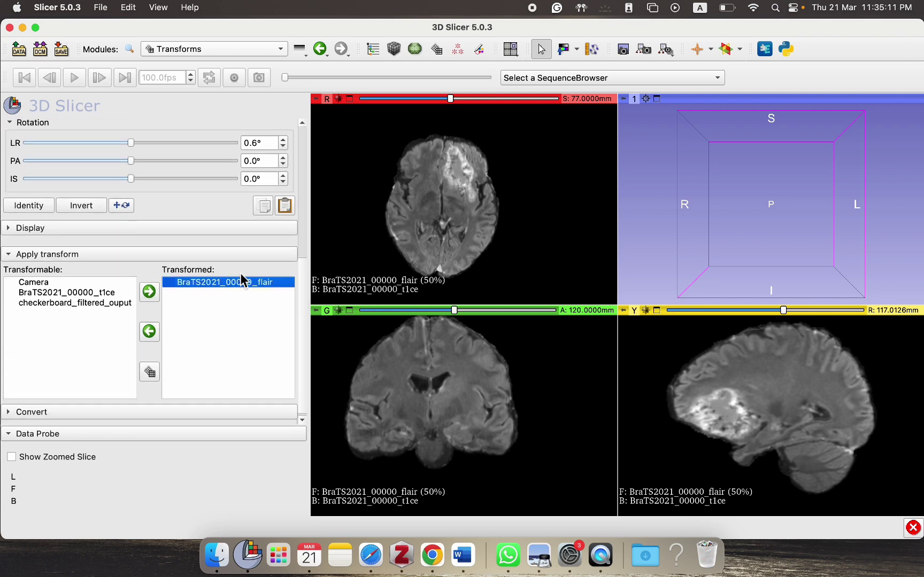
pyautogui.click(152, 375)
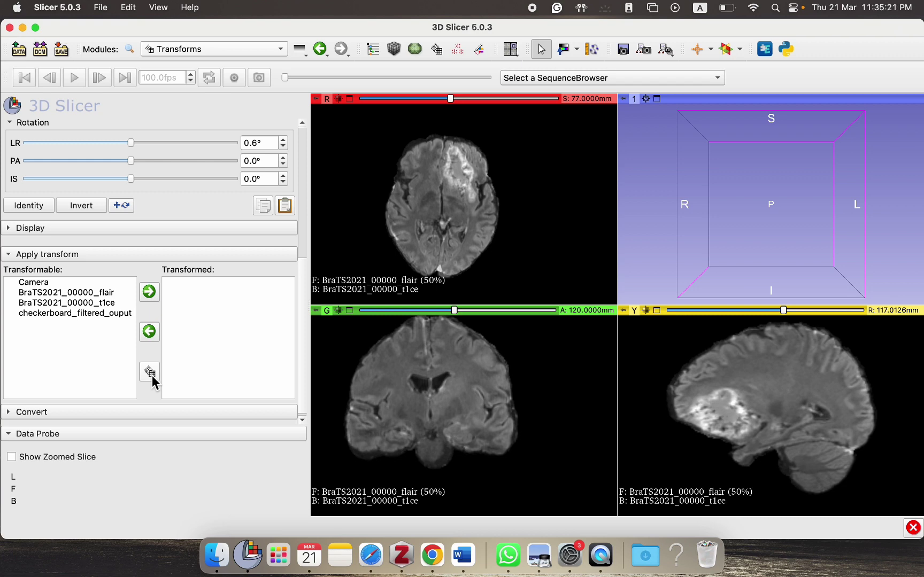
# Step: Switch to the Resample Scalar Volume module via a 'resampl' search and list its input volumes
pyautogui.click(135, 48)
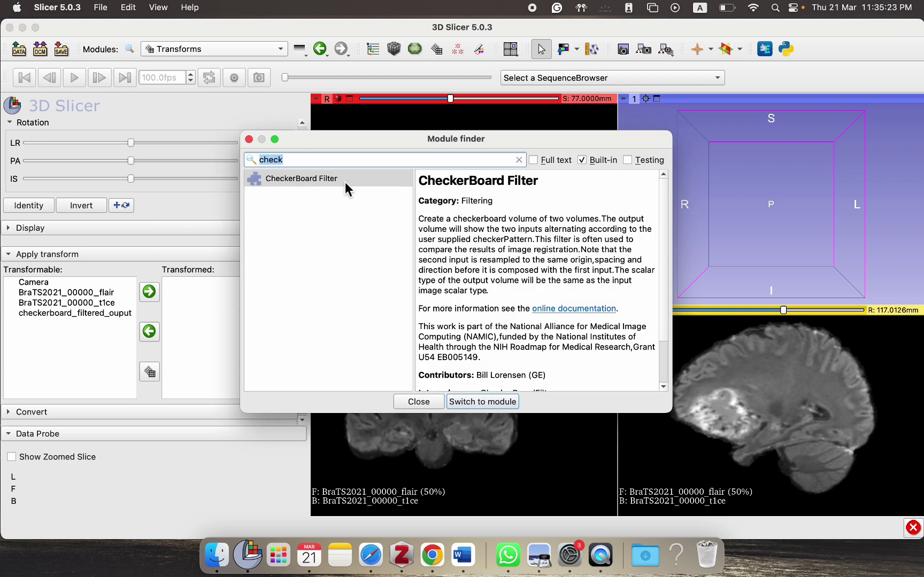
pyautogui.write('resampl')
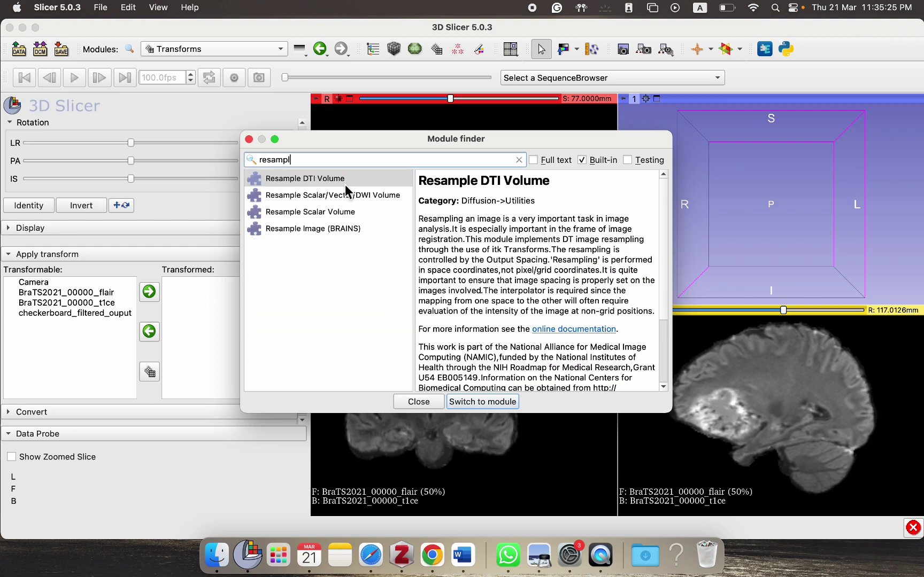
pyautogui.click(344, 213)
pyautogui.click(478, 402)
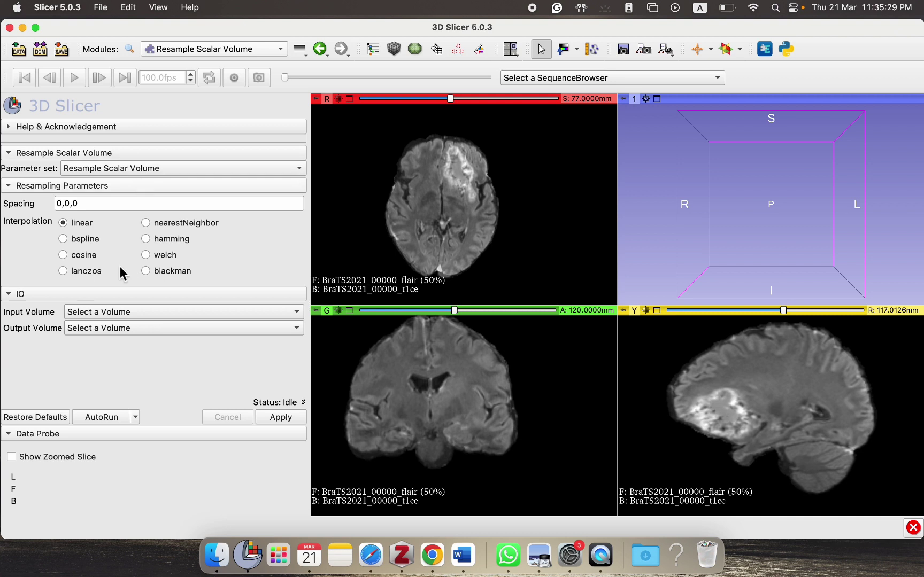
pyautogui.click(107, 312)
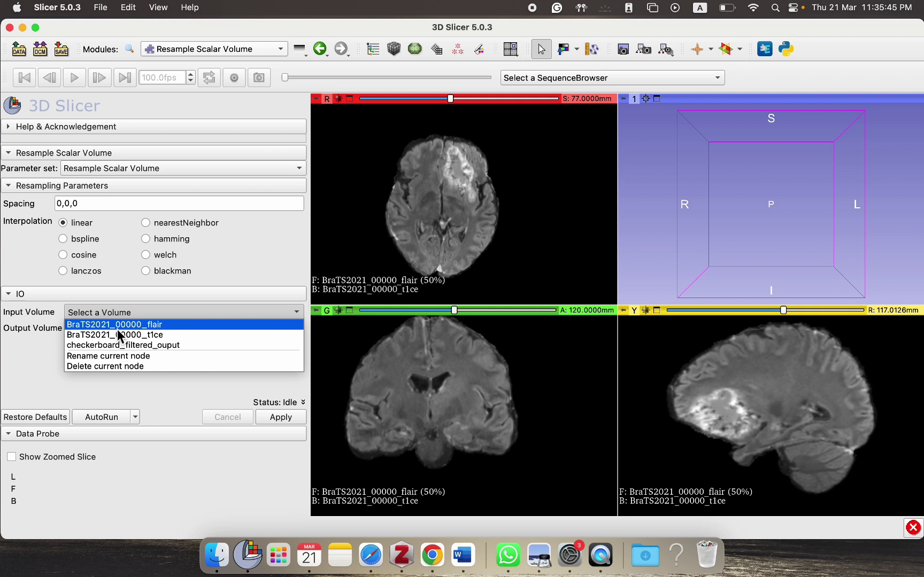
# Step: Use BraTS2021_00000_flair as input and create a new output volume named co-registered_flair
pyautogui.click(117, 329)
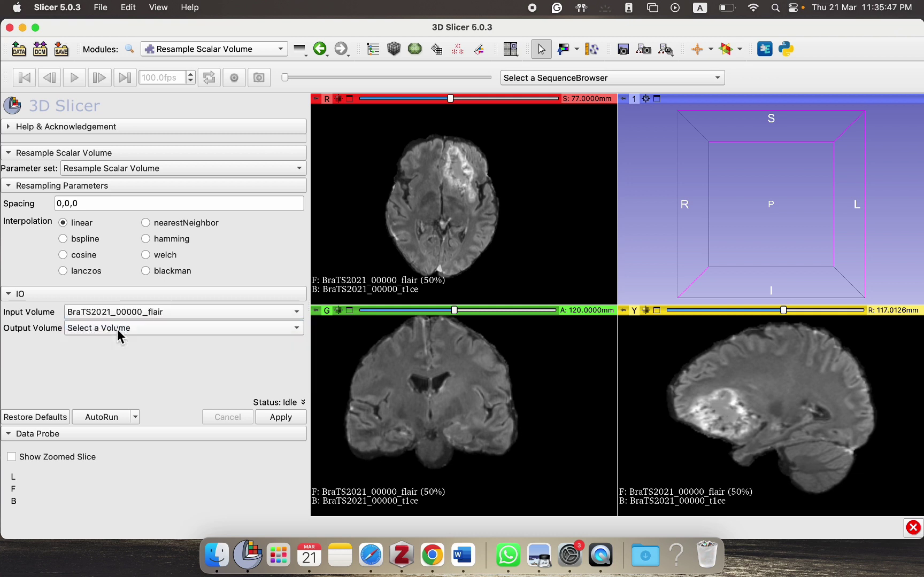
pyautogui.click(117, 328)
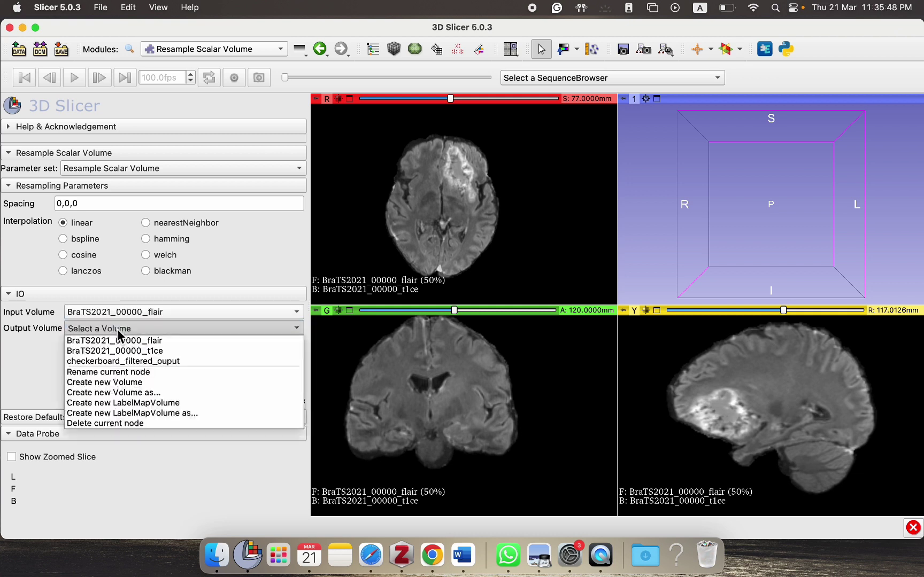
pyautogui.click(131, 393)
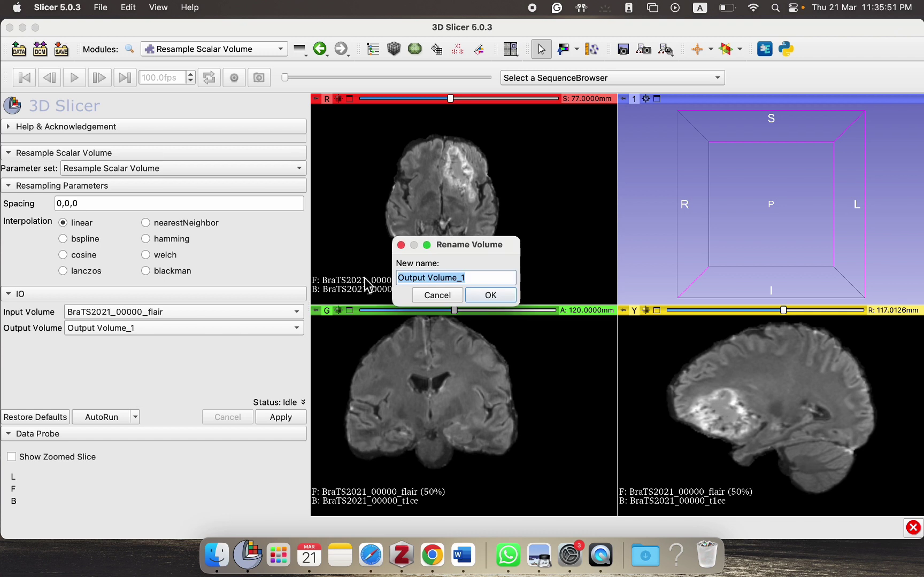
pyautogui.press('BackSpace')
pyautogui.write('c')
pyautogui.press('BackSpace')
pyautogui.write('c')
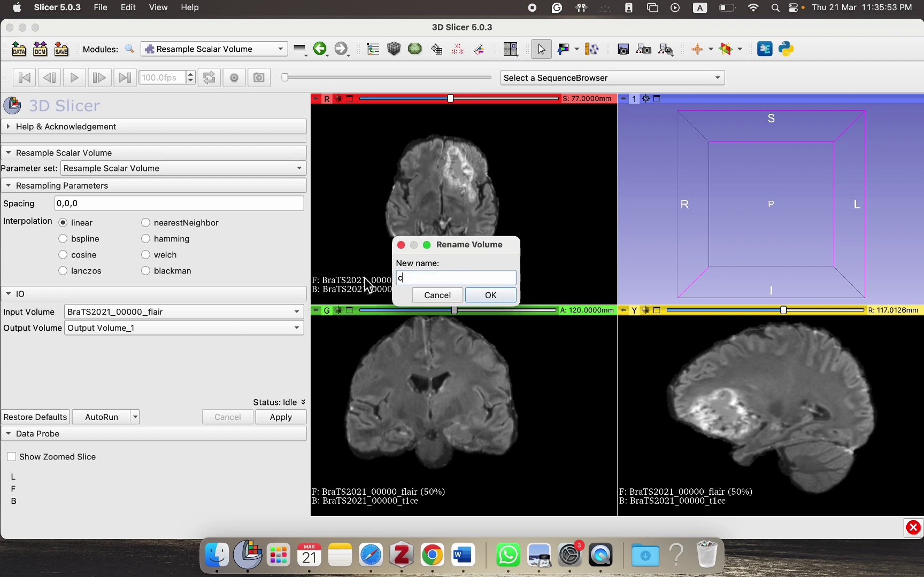
pyautogui.write('o-registered_flair')
pyautogui.press('Return')
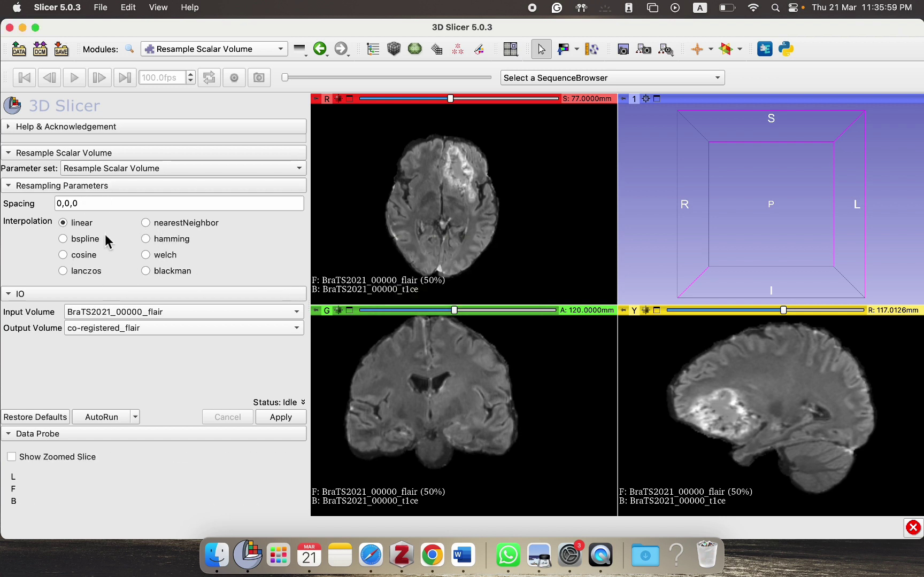
# Step: Switch interpolation to bspline and run the resampling
pyautogui.click(145, 224)
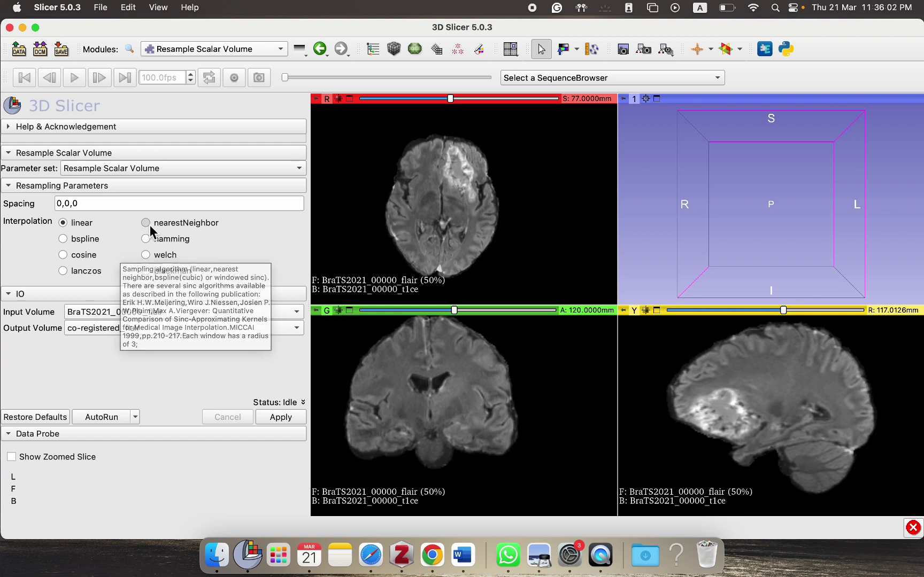
pyautogui.click(90, 243)
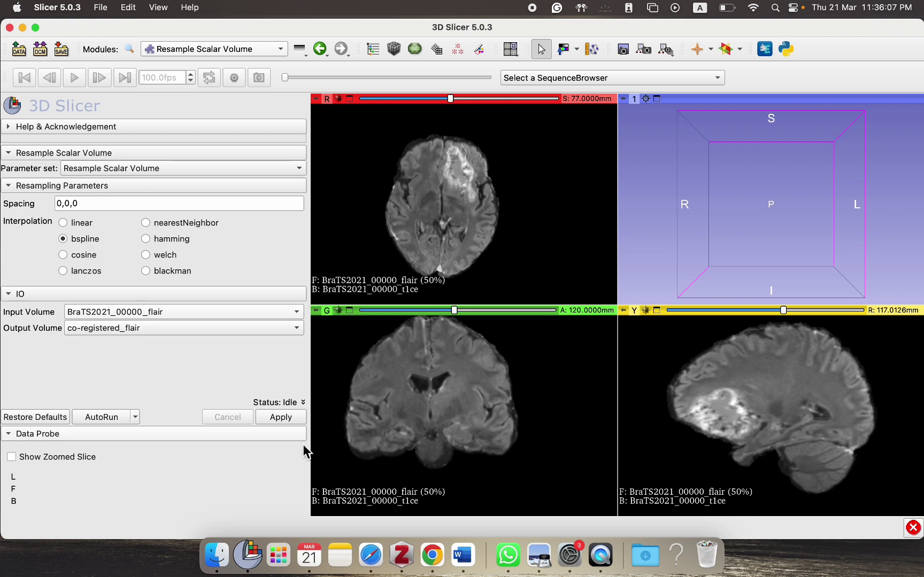
pyautogui.click(273, 416)
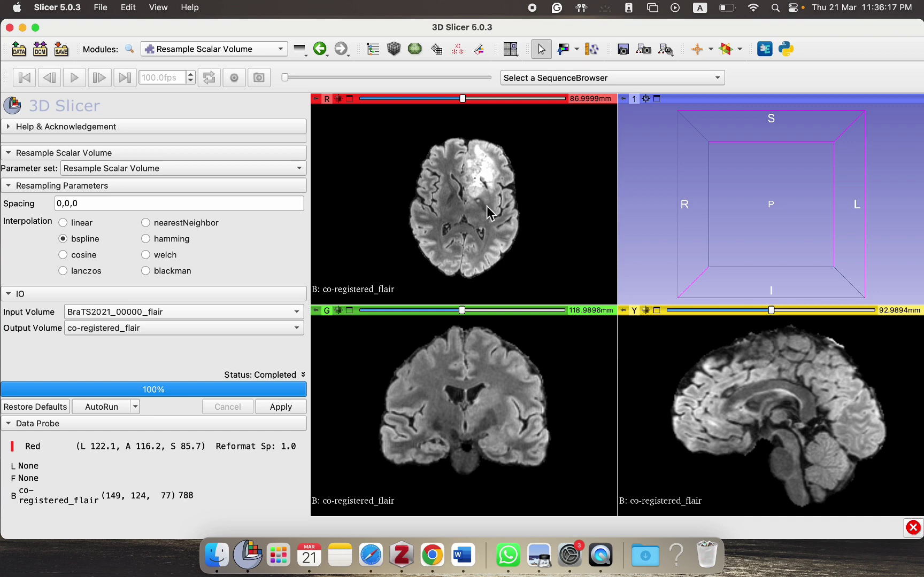
pyautogui.click(261, 45)
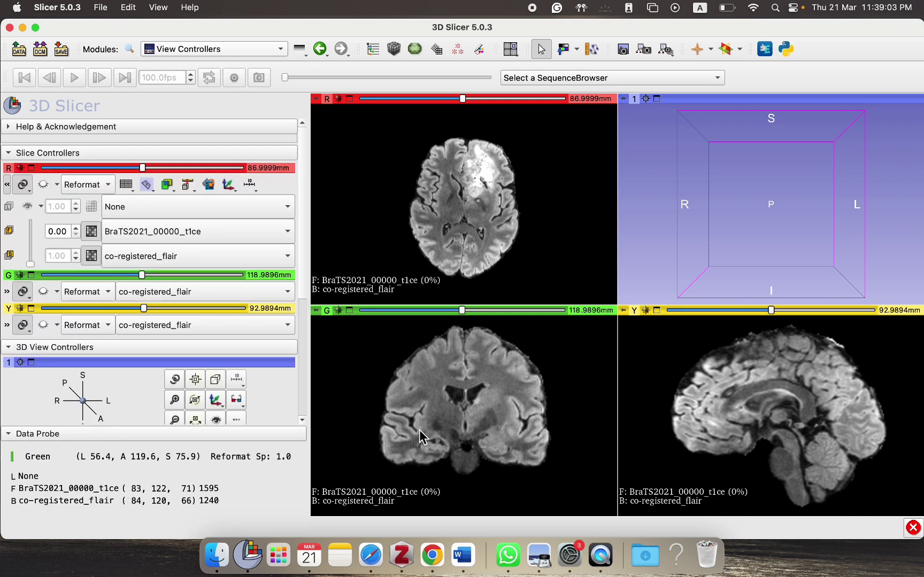
# Step: Open the Save dialog, widen it, and exclude the Isodose colour table from saving
pyautogui.click(64, 47)
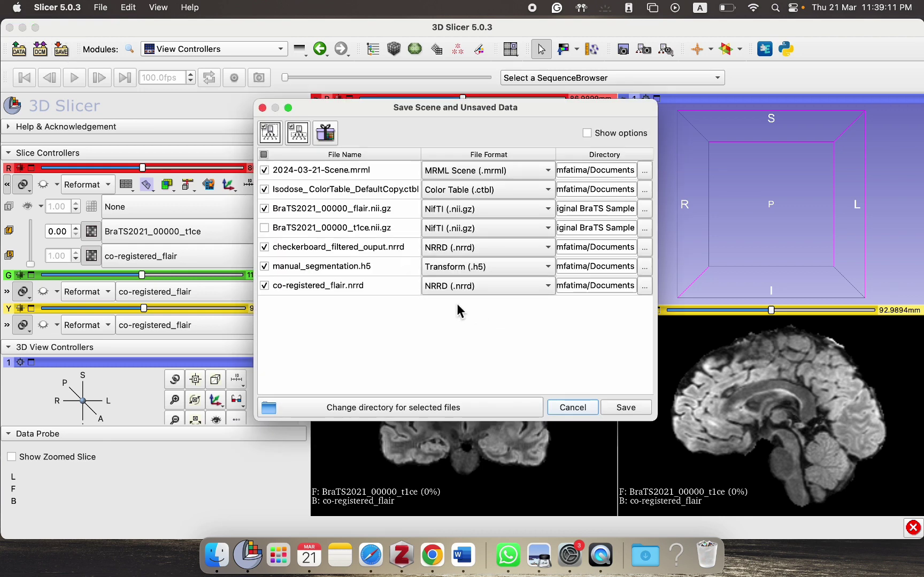
pyautogui.moveTo(258, 230); pyautogui.dragTo(98, 210)
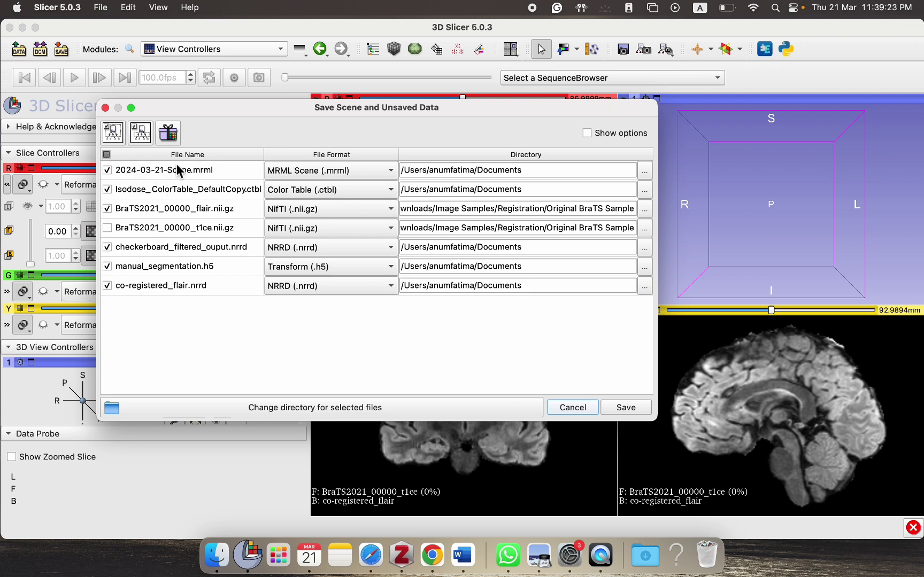
pyautogui.click(108, 190)
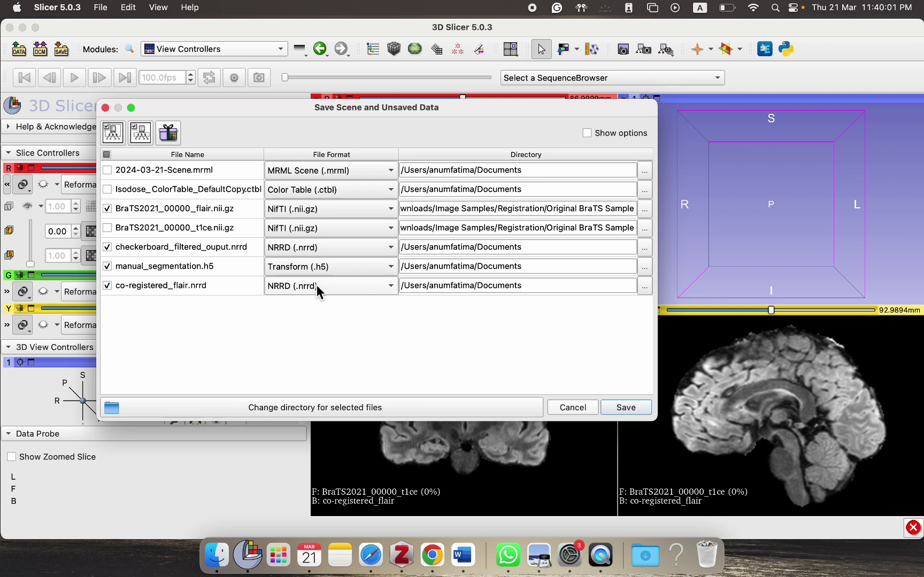
# Step: Set the checkerboard output's file format to NifTI (.nii.gz)
pyautogui.click(314, 245)
pyautogui.scroll(-3, 320, 289)
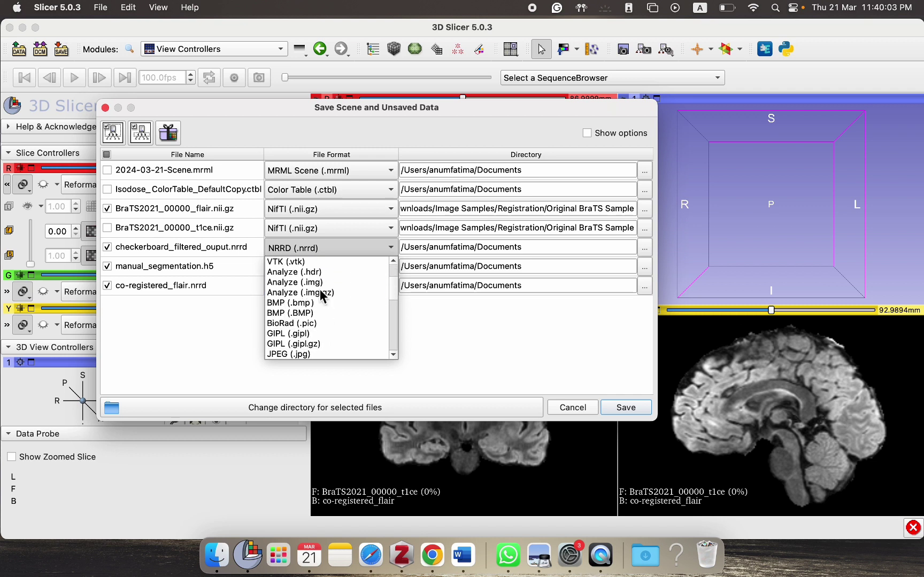
pyautogui.scroll(-6, 318, 274)
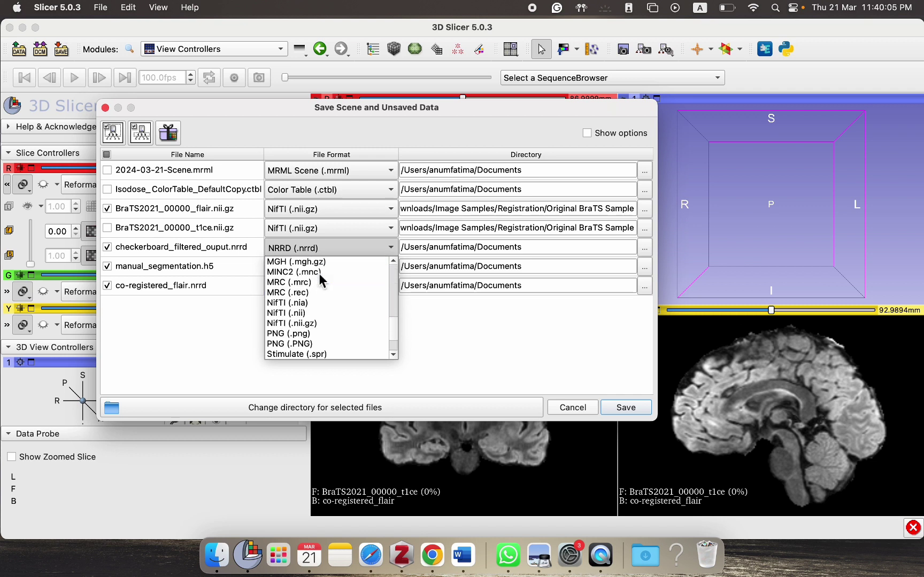
pyautogui.scroll(-1, 318, 273)
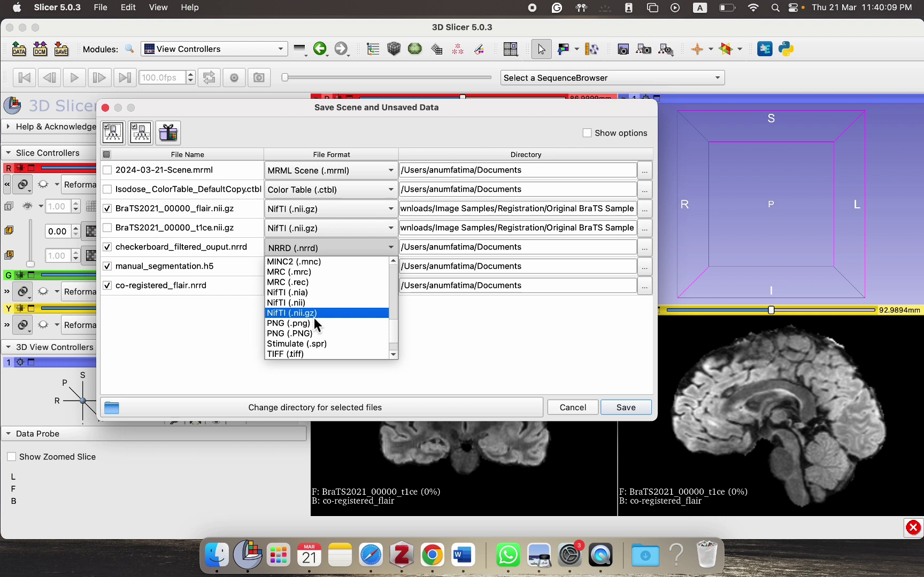
pyautogui.click(314, 317)
# Step: Set co-registered_flair's file format to NifTI (.nii.gz) and start choosing a new destination folder
pyautogui.click(325, 286)
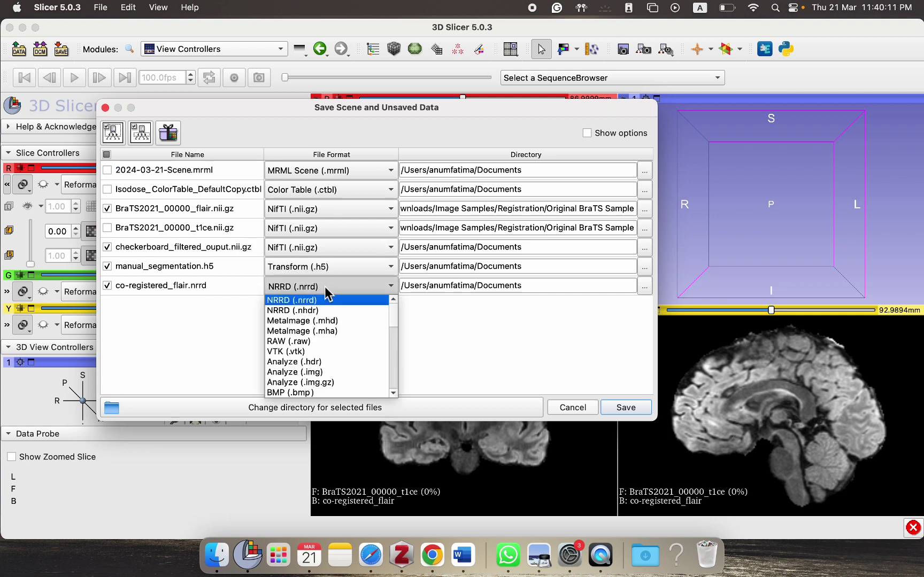
pyautogui.scroll(-5, 344, 331)
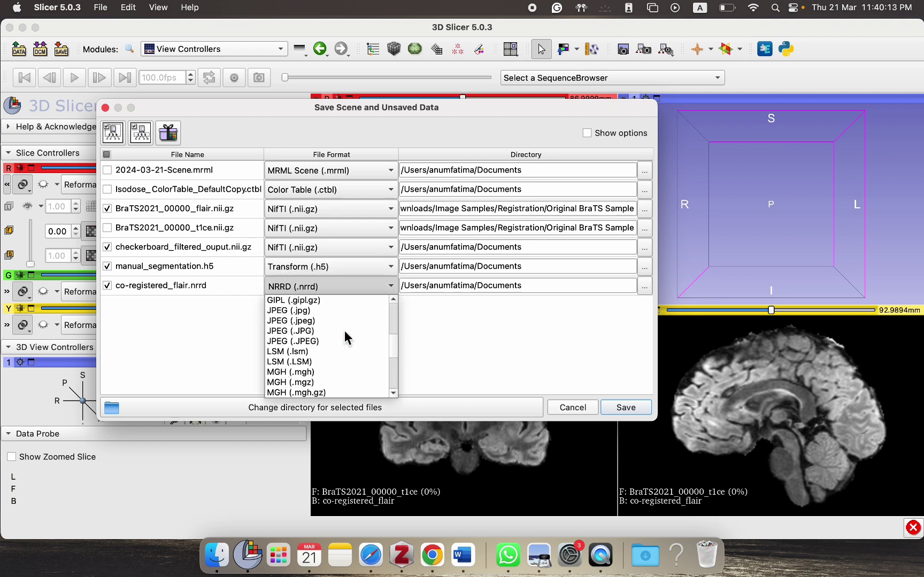
pyautogui.scroll(-4, 344, 332)
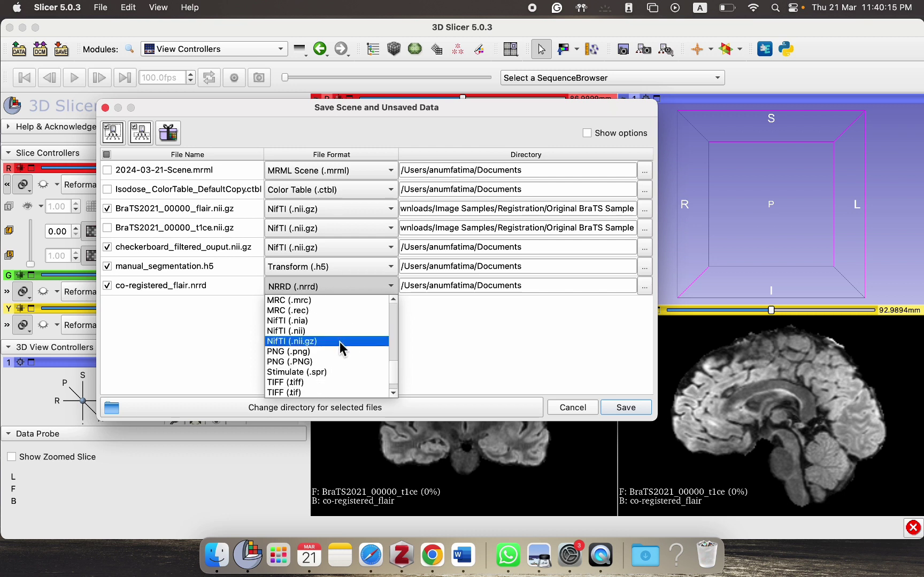
pyautogui.click(339, 342)
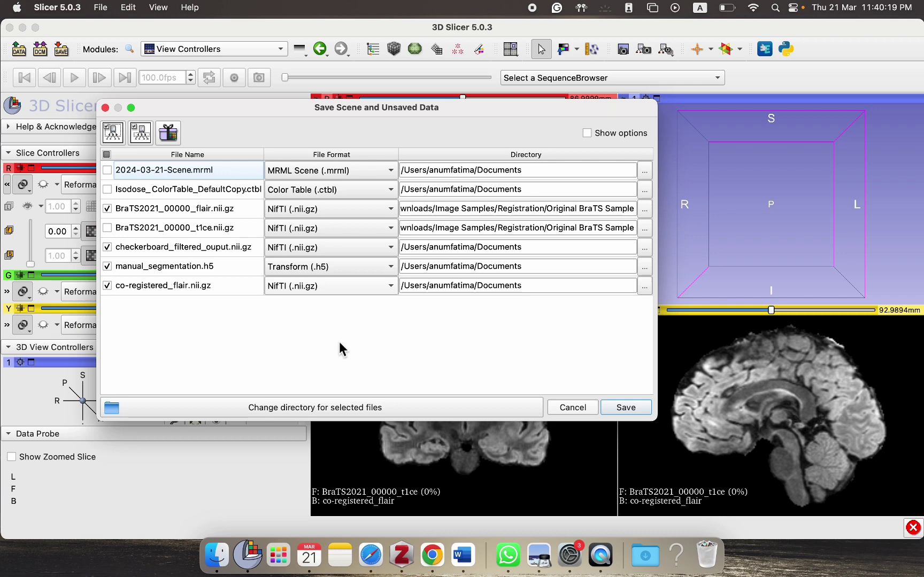
pyautogui.click(216, 405)
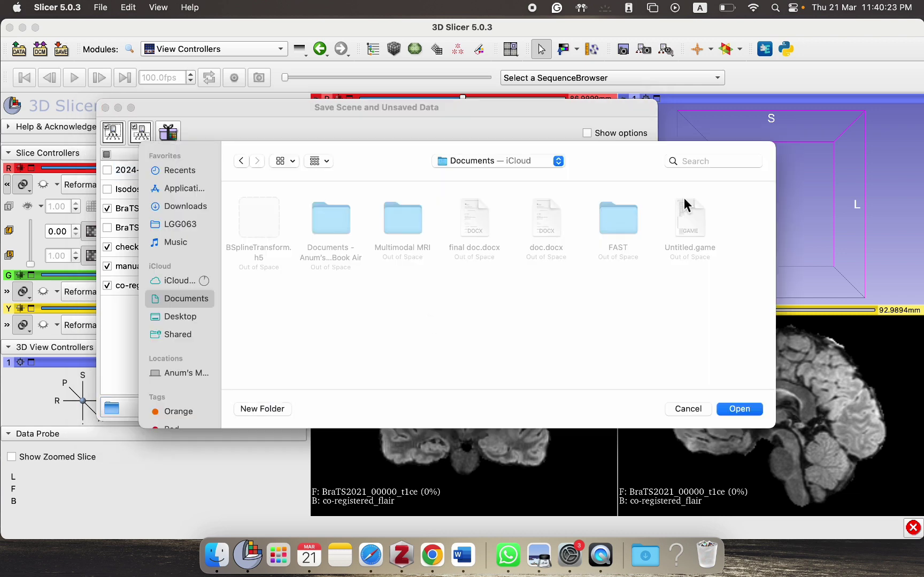
# Step: Save the ticked files into Downloads/Image Samples/Registration/Co-registered BraTS Sample
pyautogui.moveTo(614, 169); pyautogui.dragTo(662, 233)
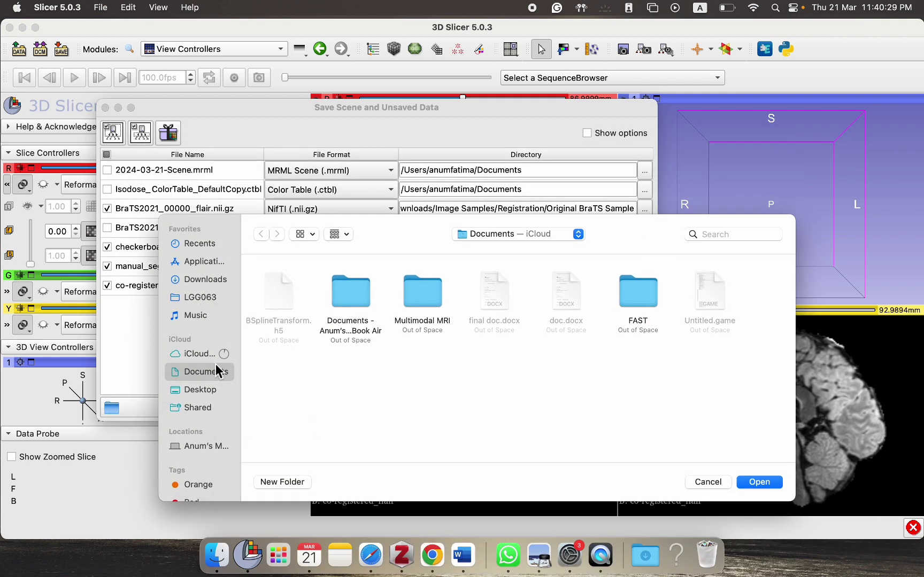
pyautogui.click(213, 279)
pyautogui.click(677, 296)
pyautogui.doubleClick(676, 295)
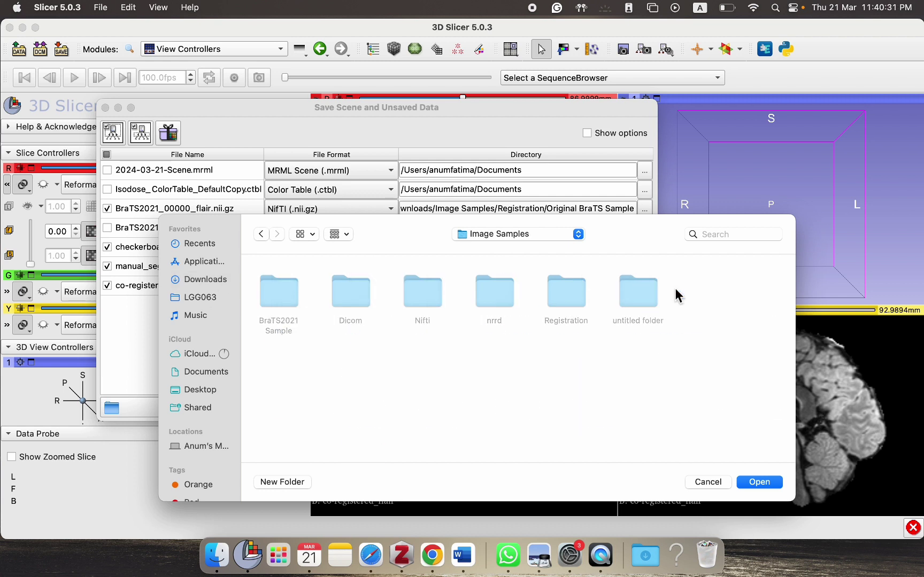
pyautogui.doubleClick(579, 298)
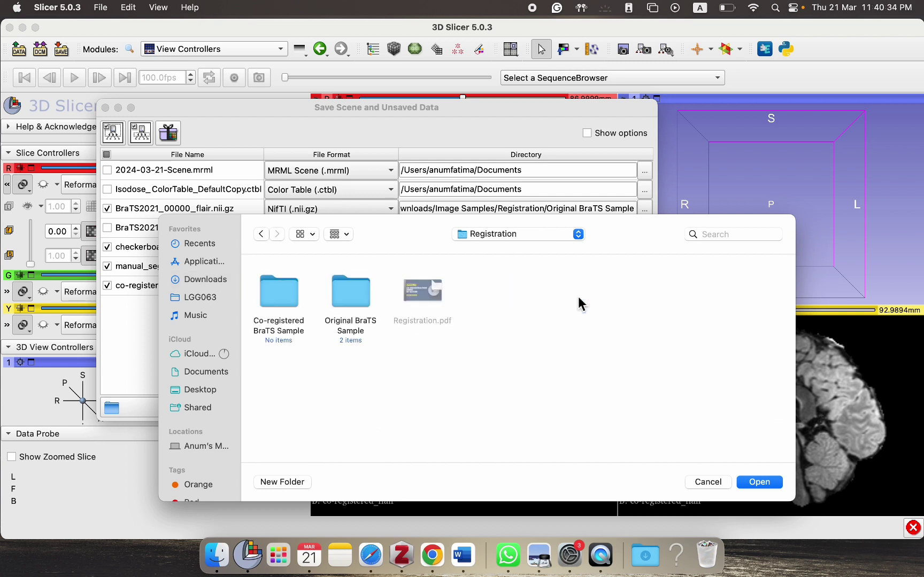
pyautogui.doubleClick(290, 301)
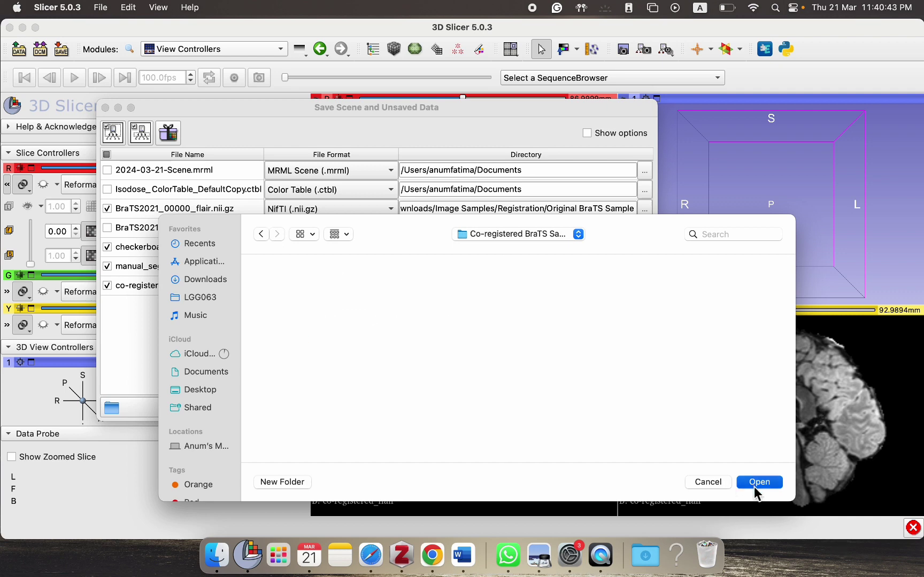
pyautogui.click(759, 482)
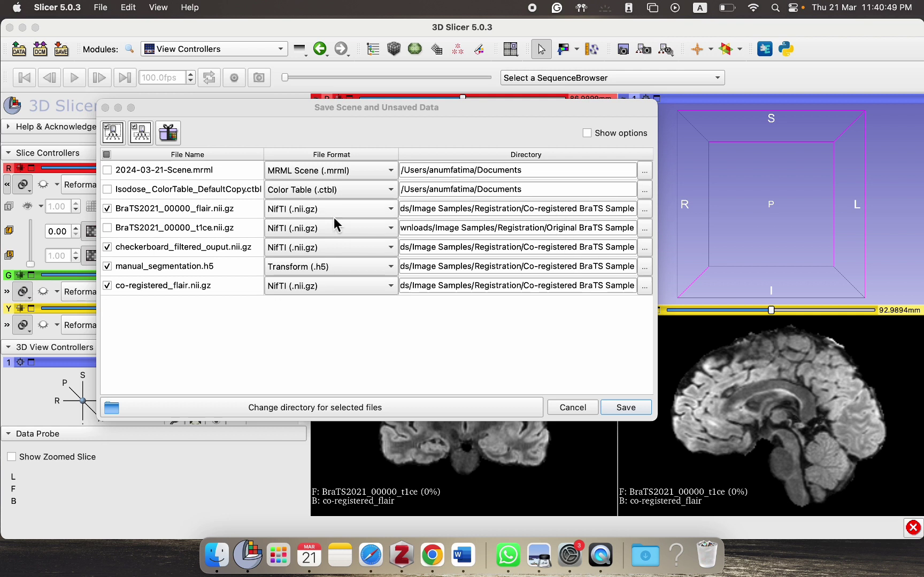
pyautogui.click(627, 407)
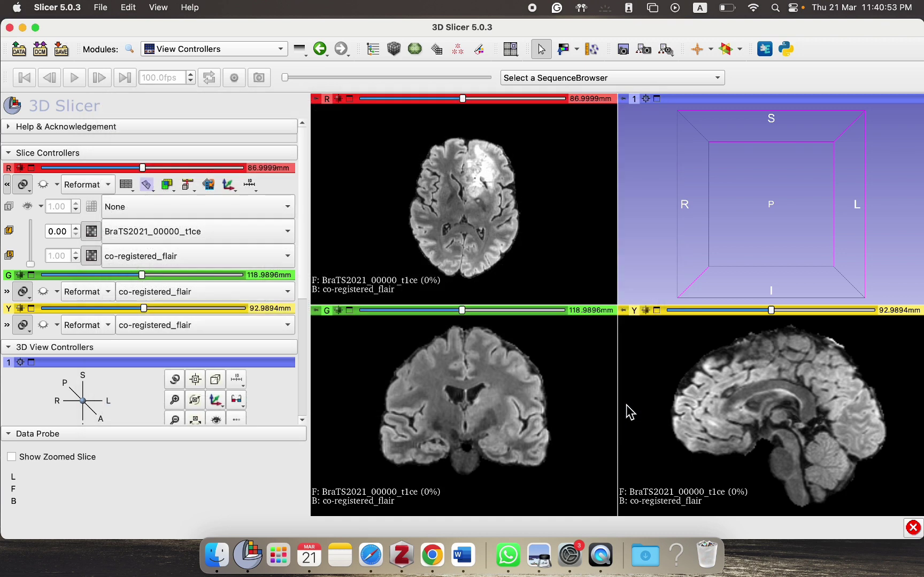